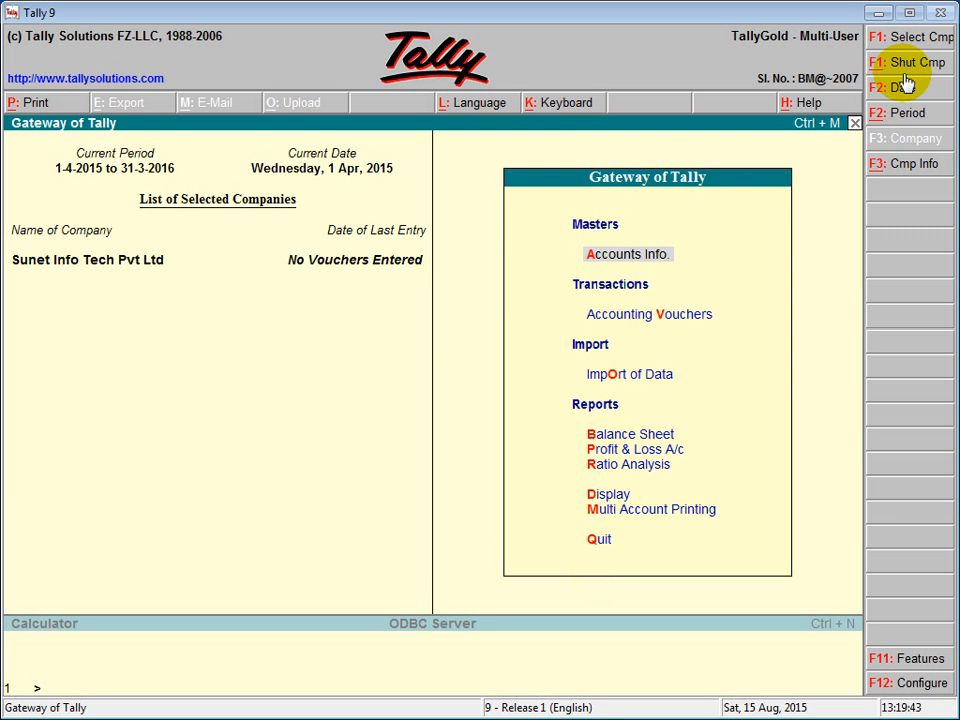
# - Open the Company Info. menu from the Gateway of Tally
pyautogui.click(897, 170)
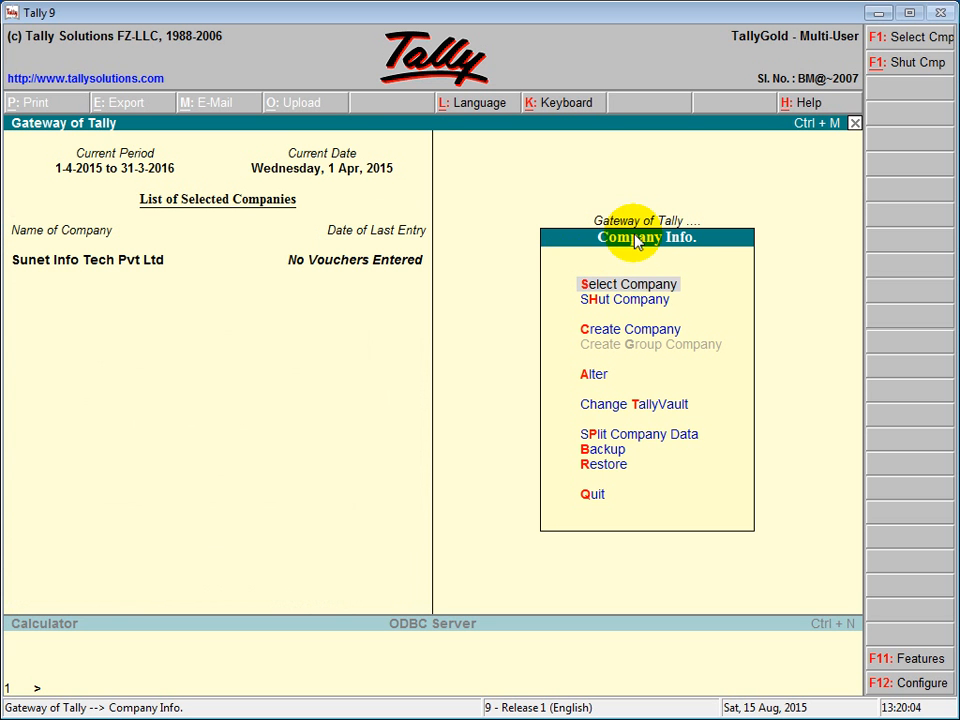
# - Choose Create Company to bring up a blank Company Creation form
pyautogui.click(627, 336)
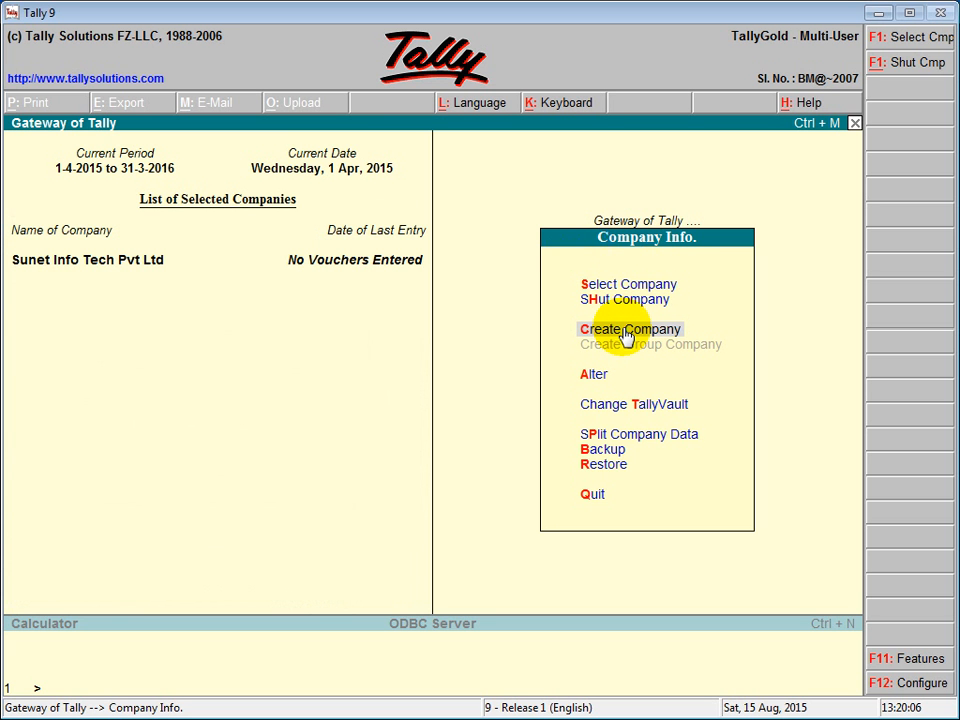
pyautogui.click(627, 336)
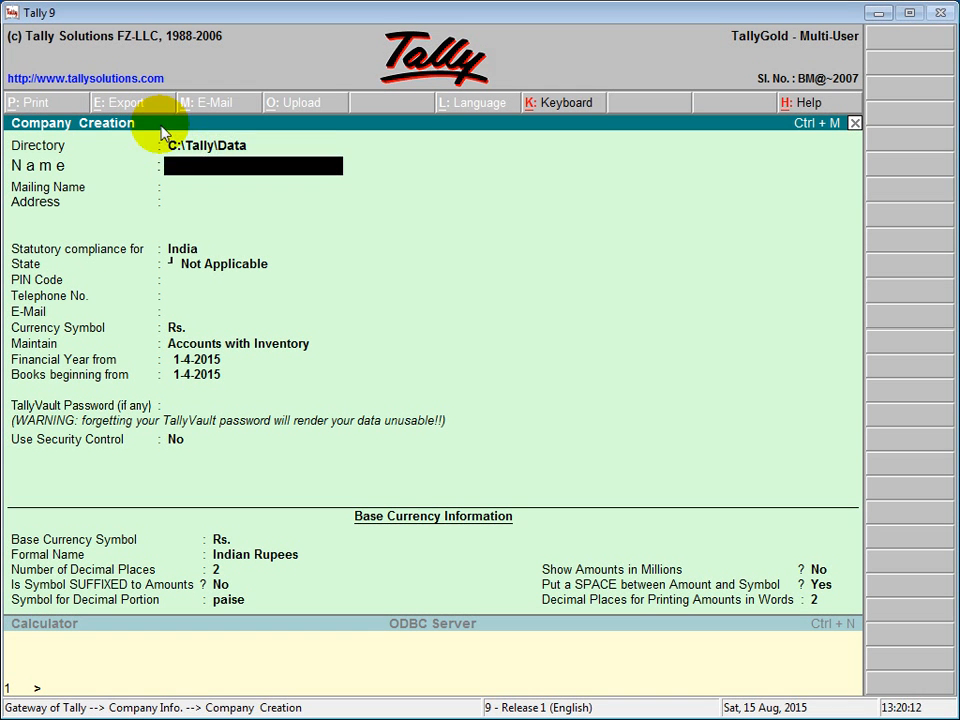
# - Keep directory C:\Tally\Data and name the company 'Jain & Co. Pvt. Ltd.', mailing name identical
pyautogui.click(171, 146)
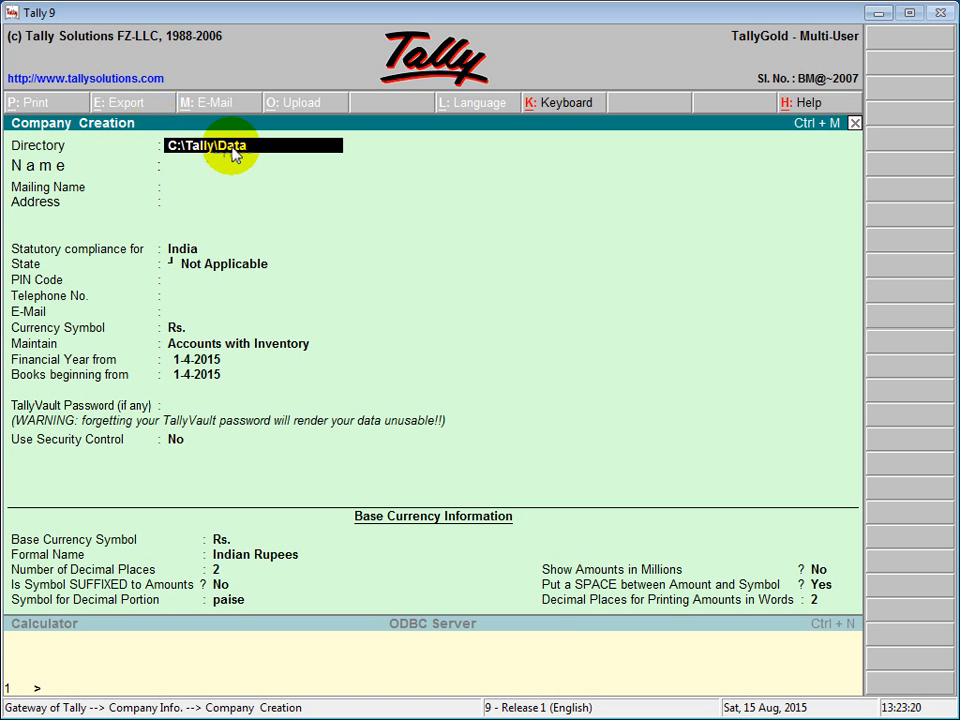
pyautogui.press('Return')
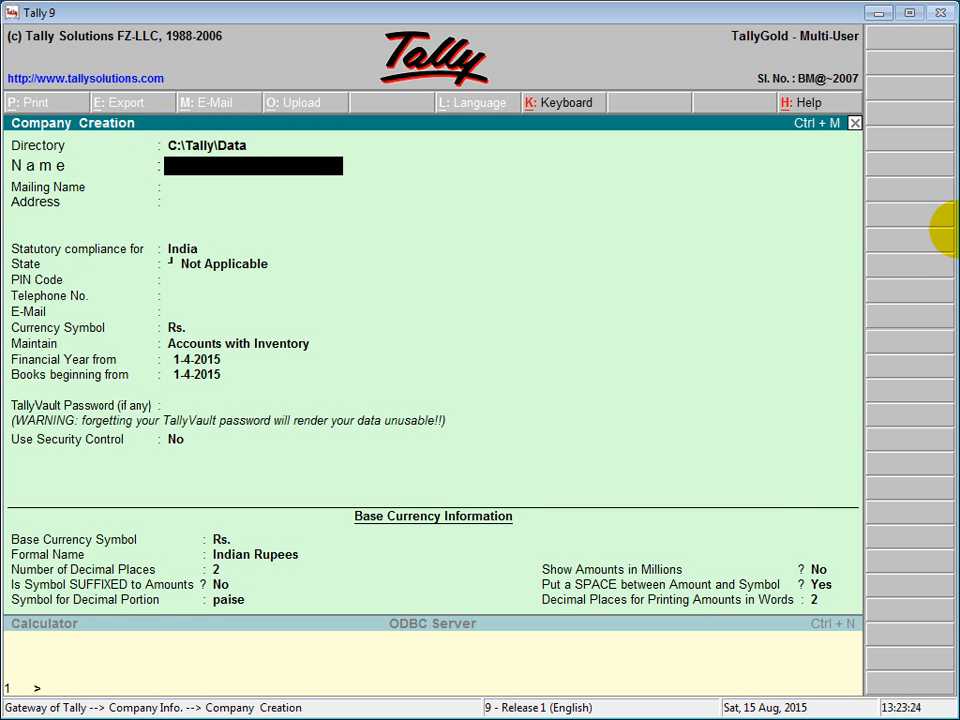
pyautogui.write('Jain & Co. Pv')
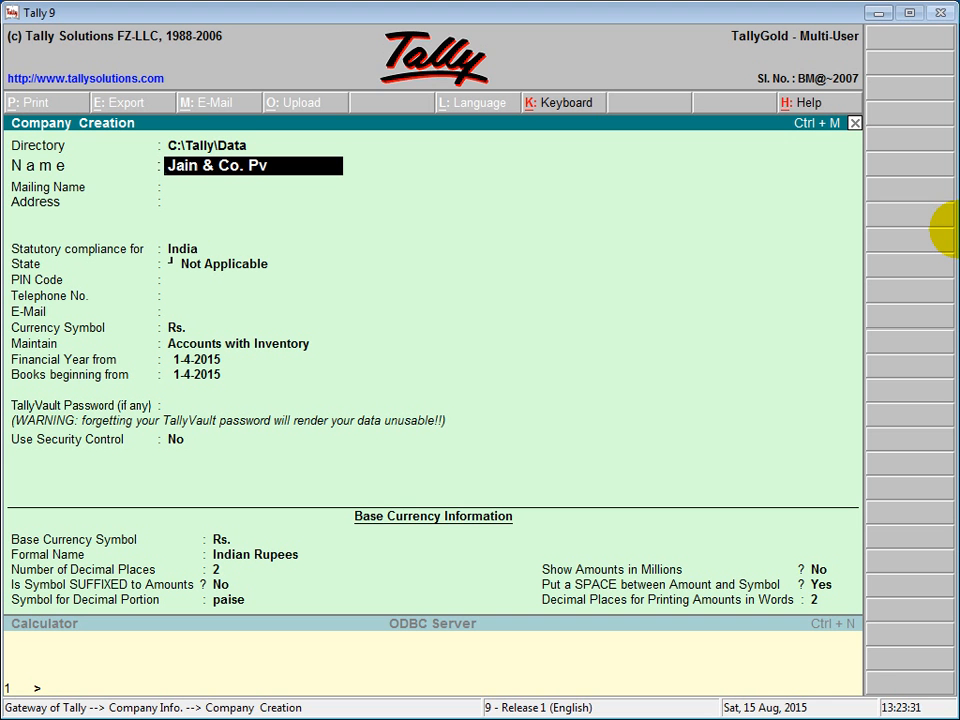
pyautogui.write('t. Ltd.')
pyautogui.press('Return')
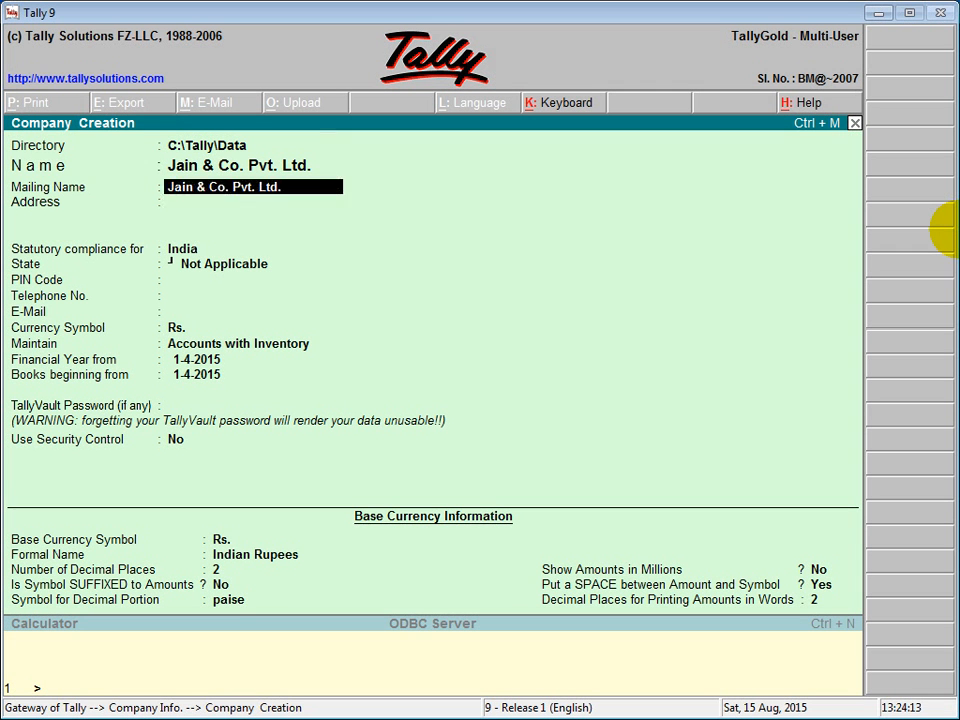
pyautogui.press('Return')
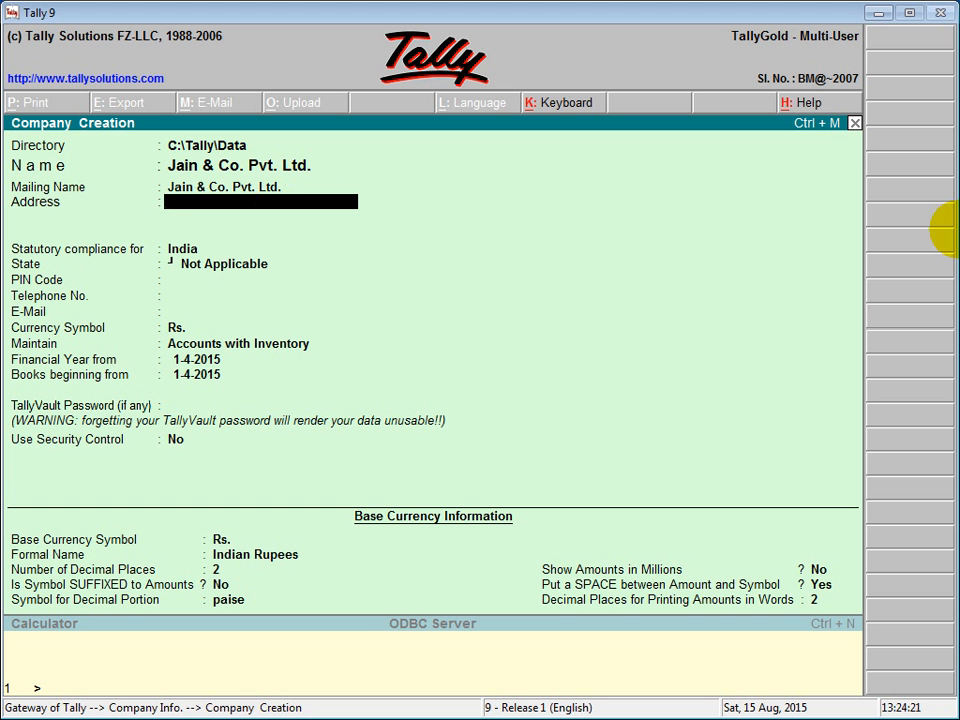
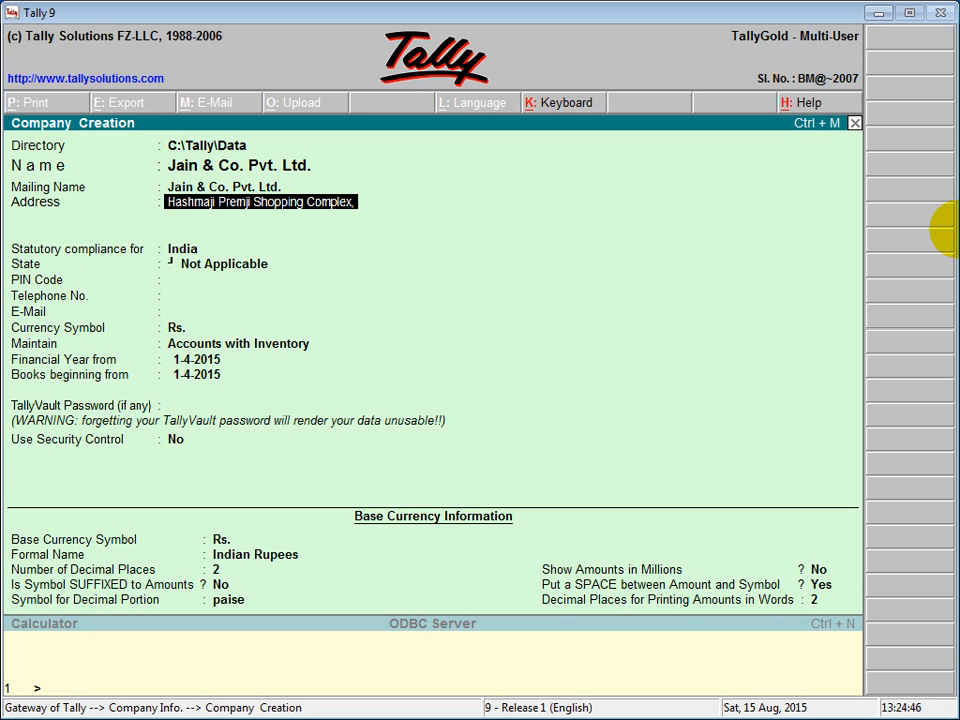
# - Enter the company's three-line postal address, ending with the district line
pyautogui.press('Return')
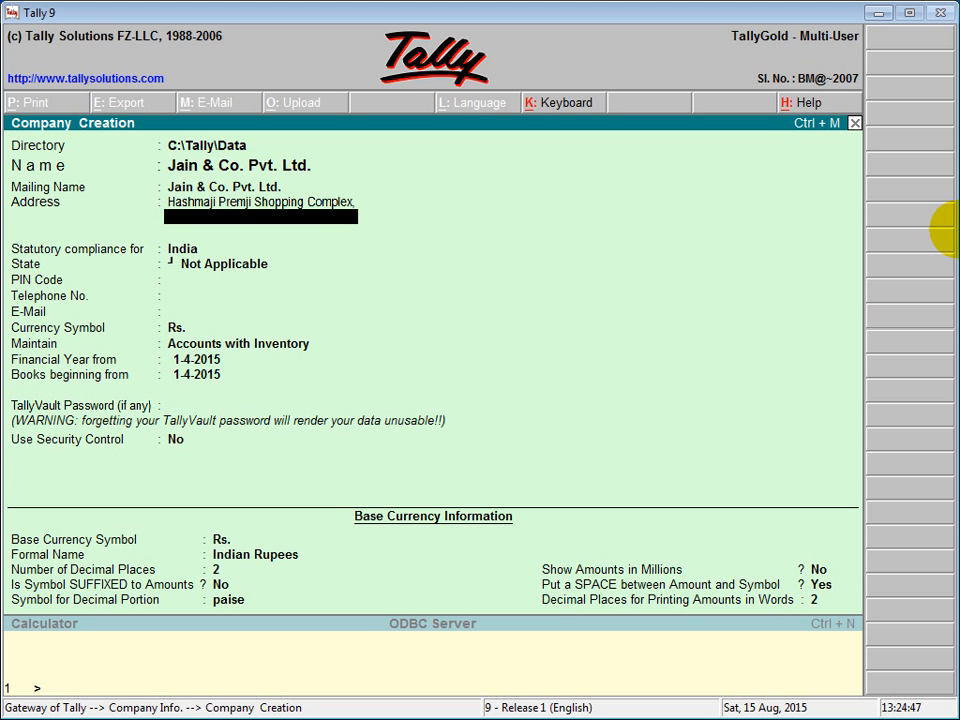
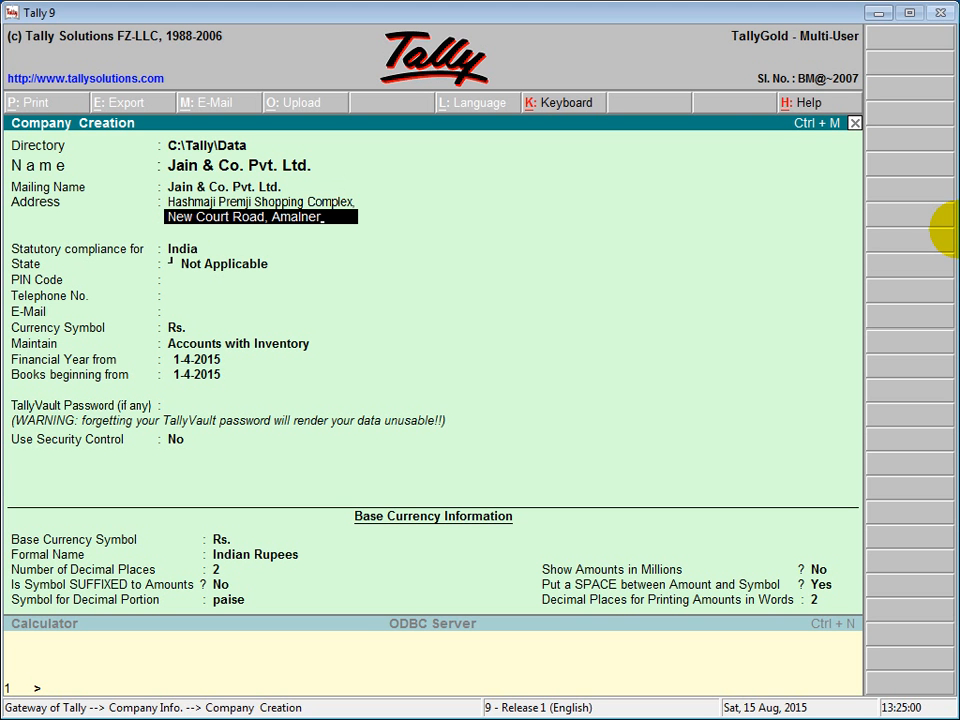
pyautogui.press('Return')
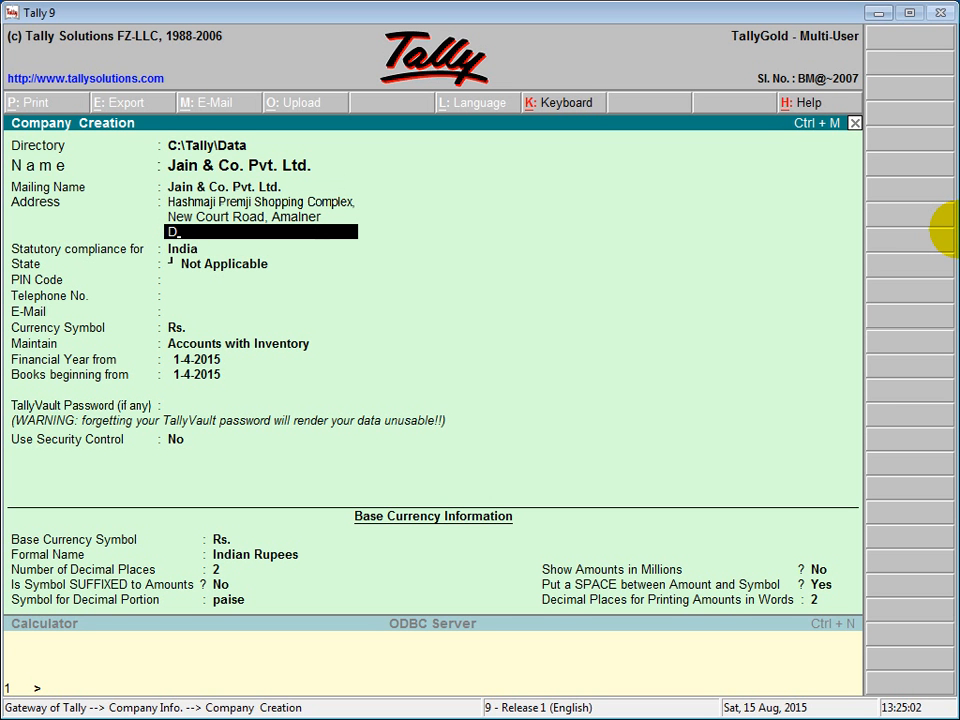
pyautogui.press('Return')
pyautogui.press('Return')
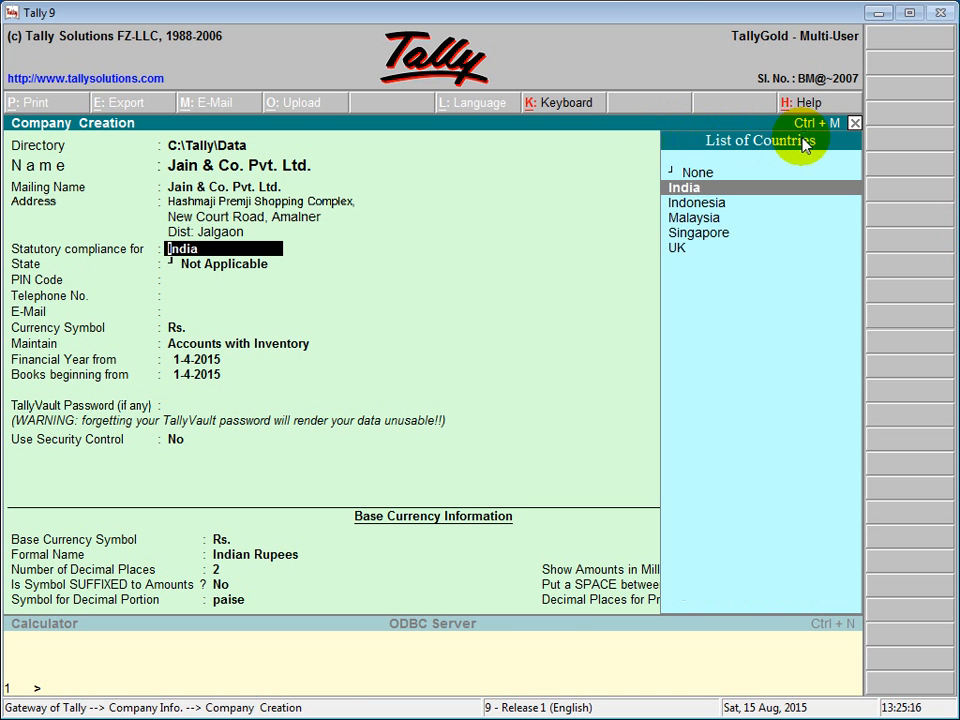
# - Keep India as the compliance country and select Maharashtra as the state
pyautogui.click(698, 189)
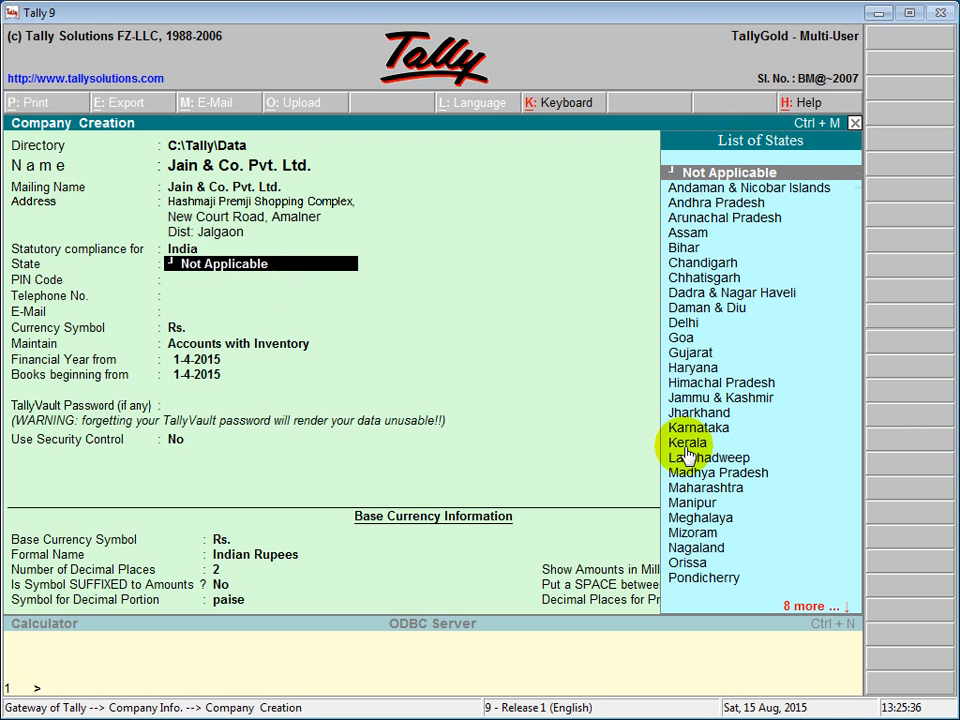
pyautogui.click(700, 490)
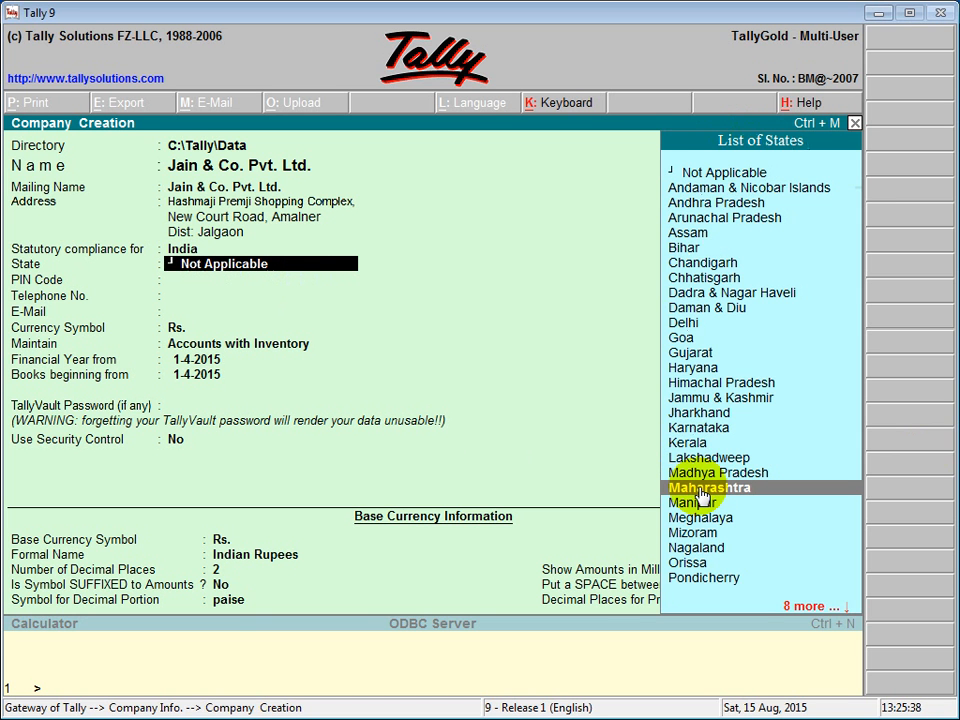
pyautogui.press('Return')
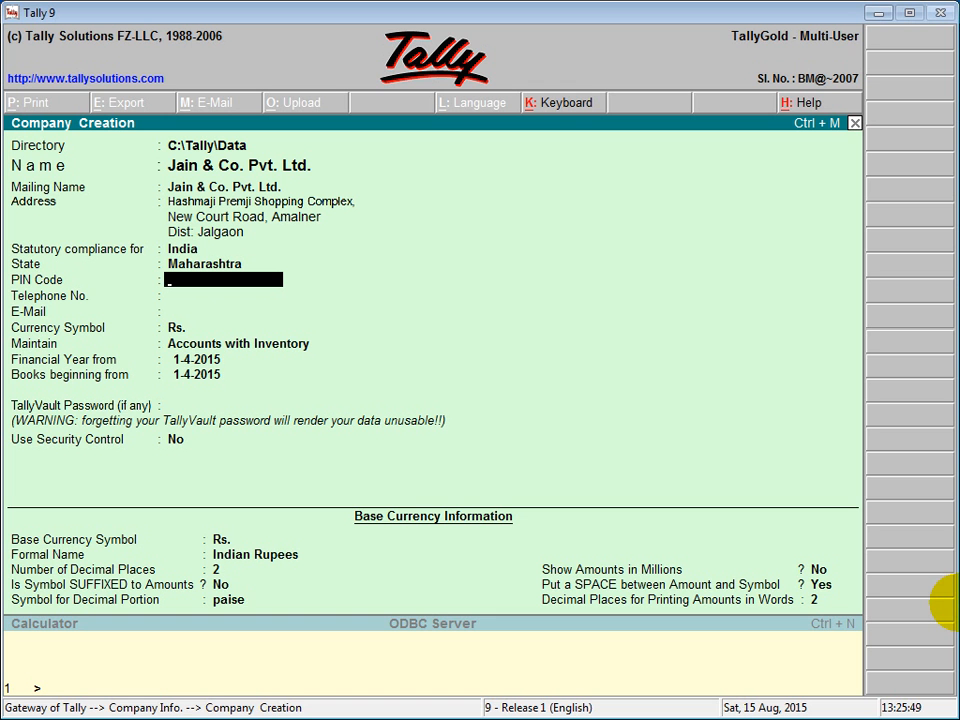
# - Enter the company's PIN code, telephone number and e-mail address
pyautogui.write('425401')
pyautogui.press('Return')
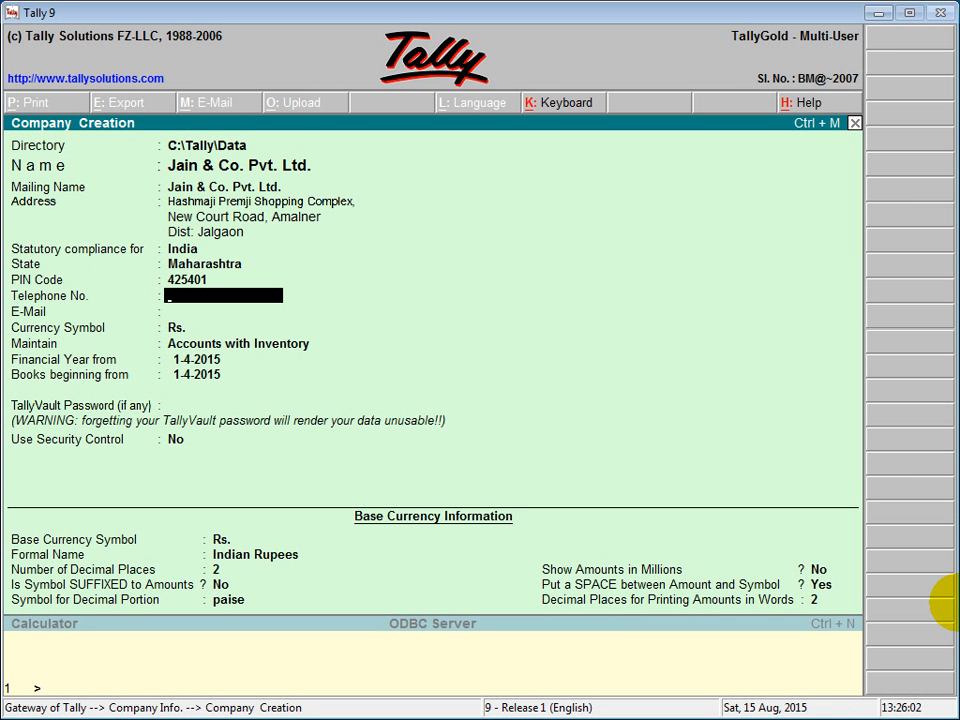
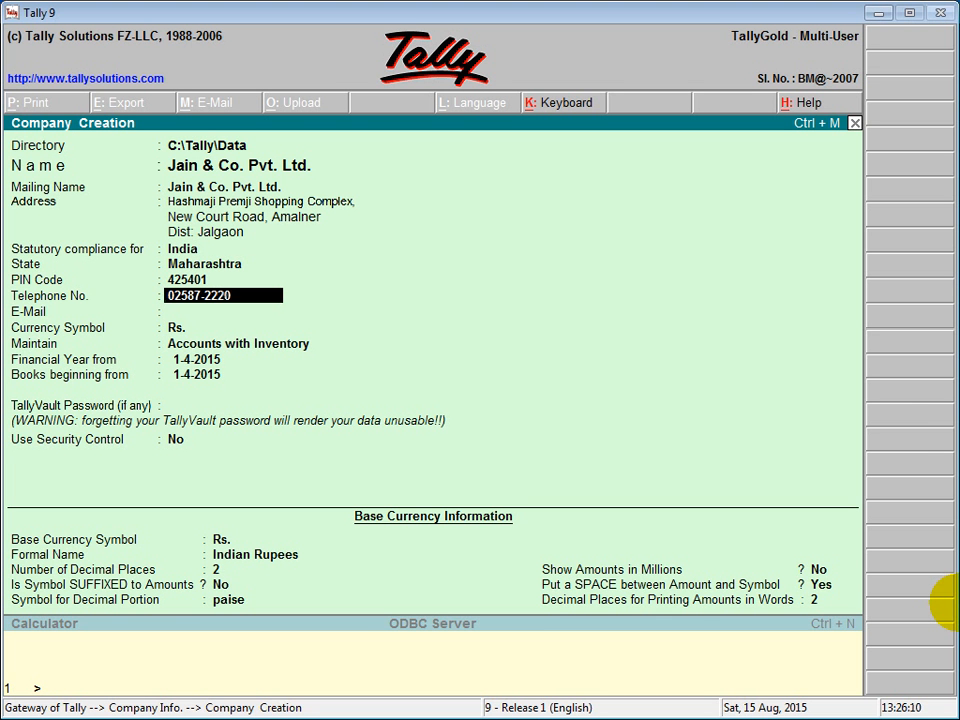
pyautogui.press('Return')
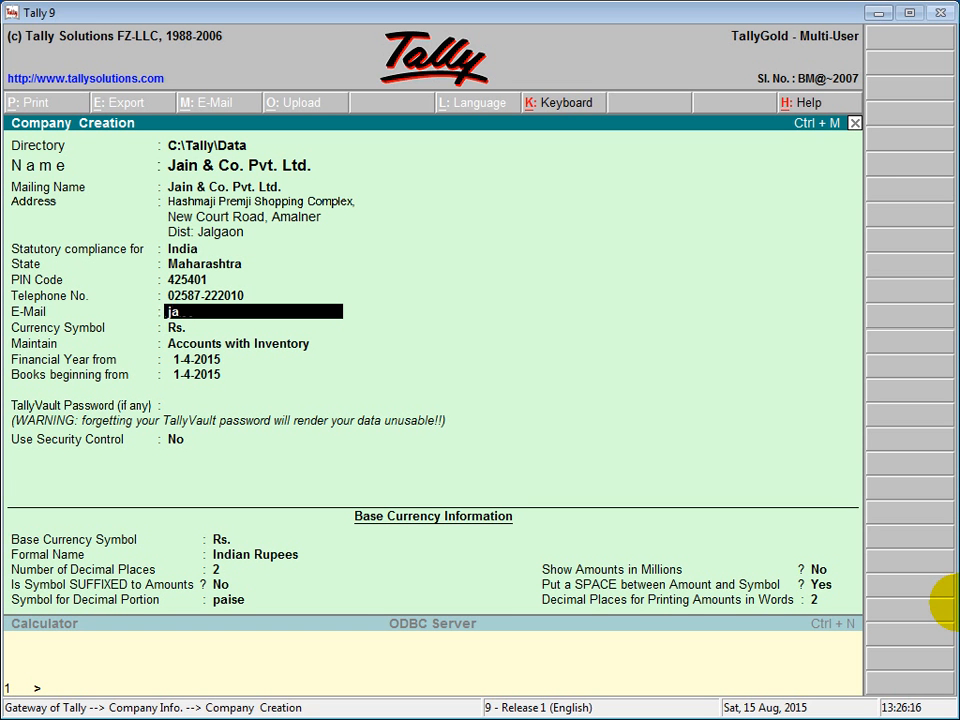
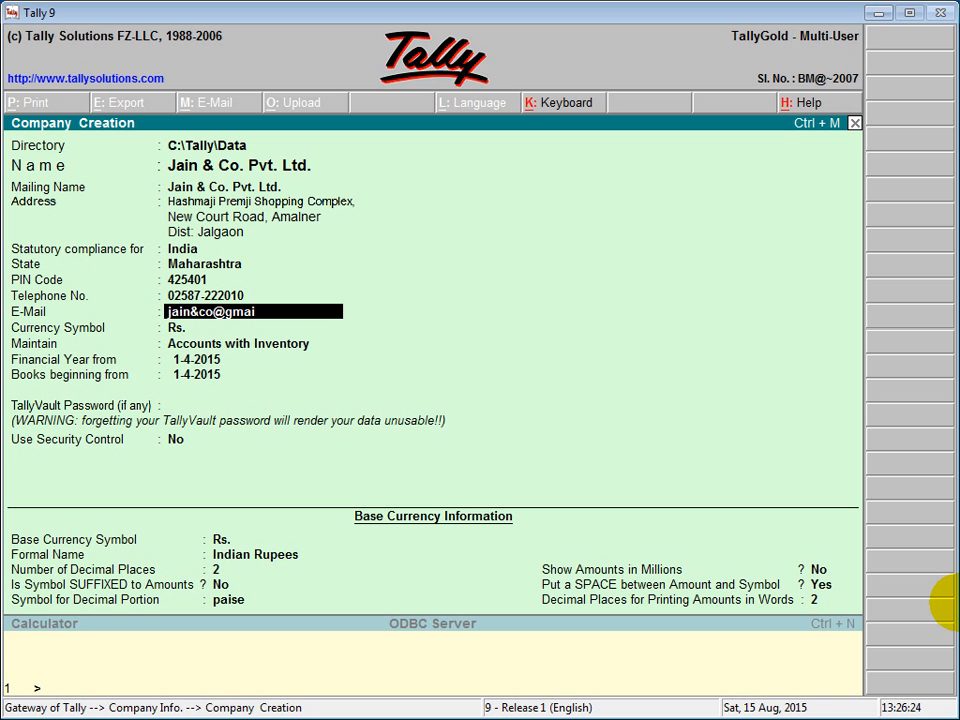
pyautogui.press('Return')
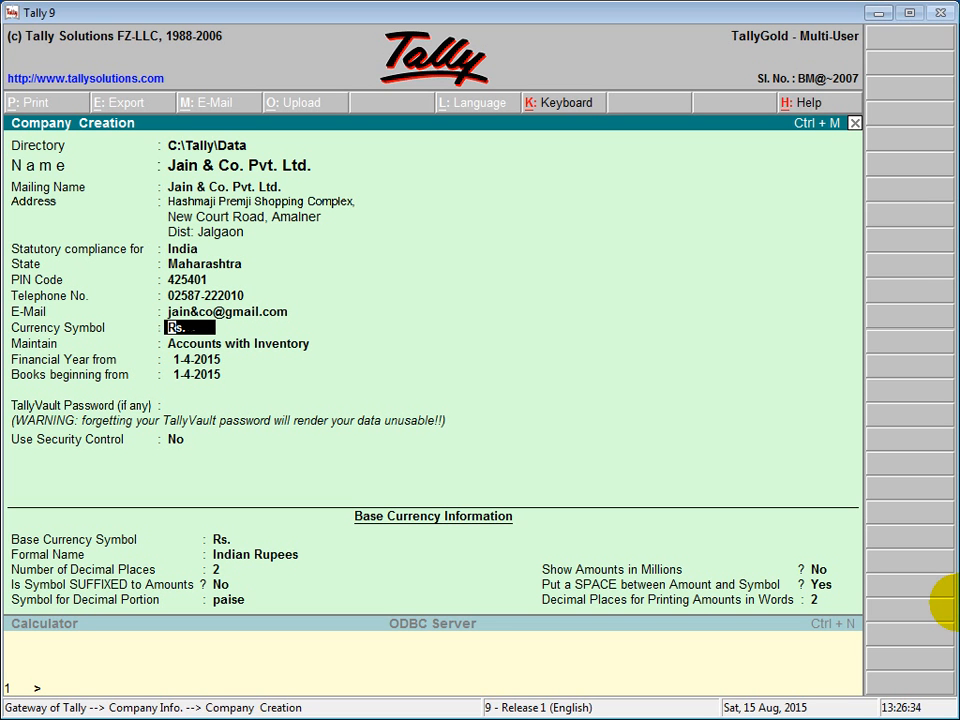
# - Keep Rs. as currency symbol and set the company to maintain Accounts Only
pyautogui.press('Return')
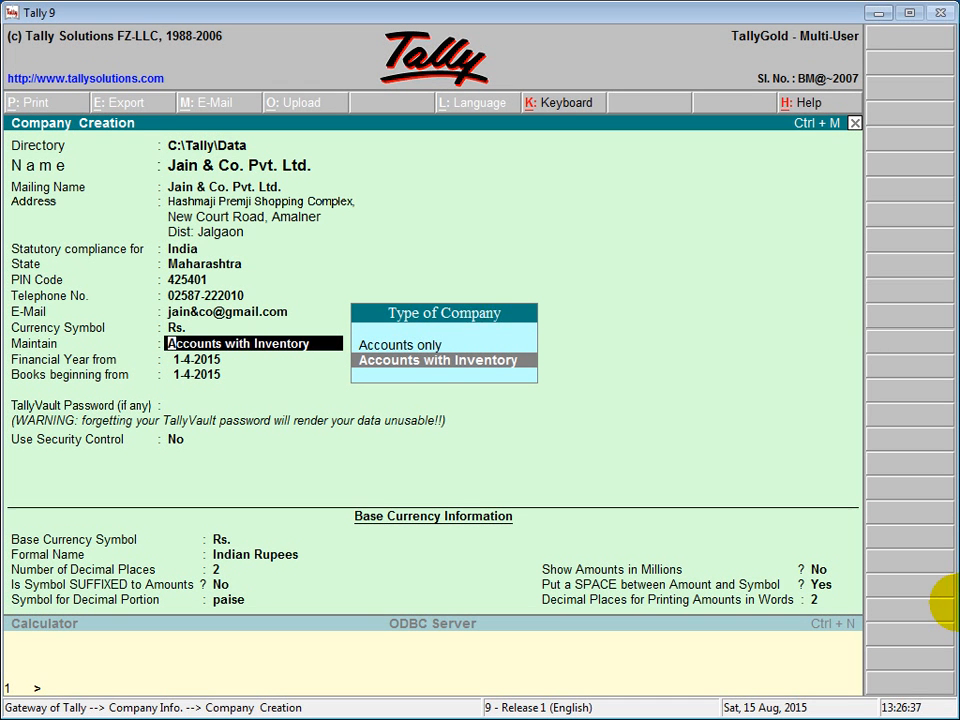
pyautogui.click(421, 346)
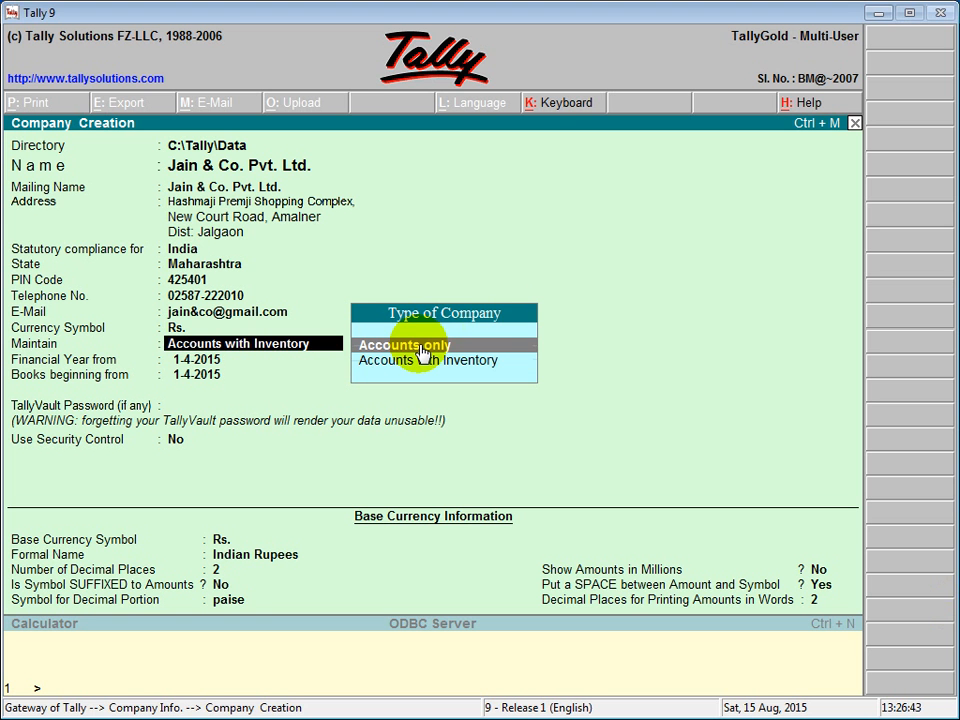
pyautogui.click(421, 347)
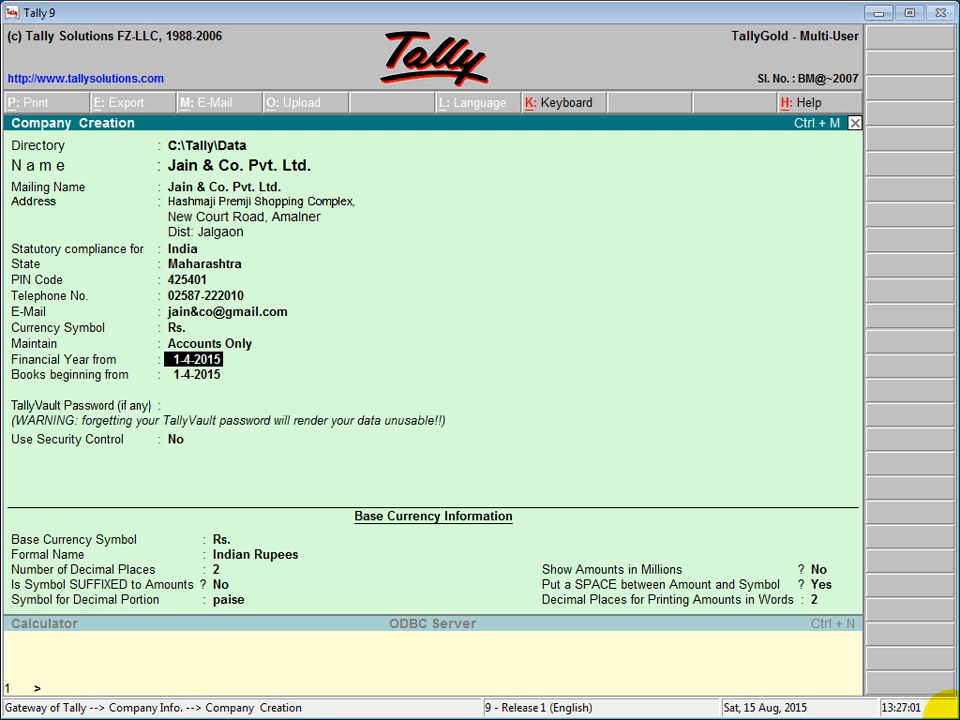
# - Keep the financial year from 1-4-2015 and begin books on 1.6.2015
pyautogui.press('Return')
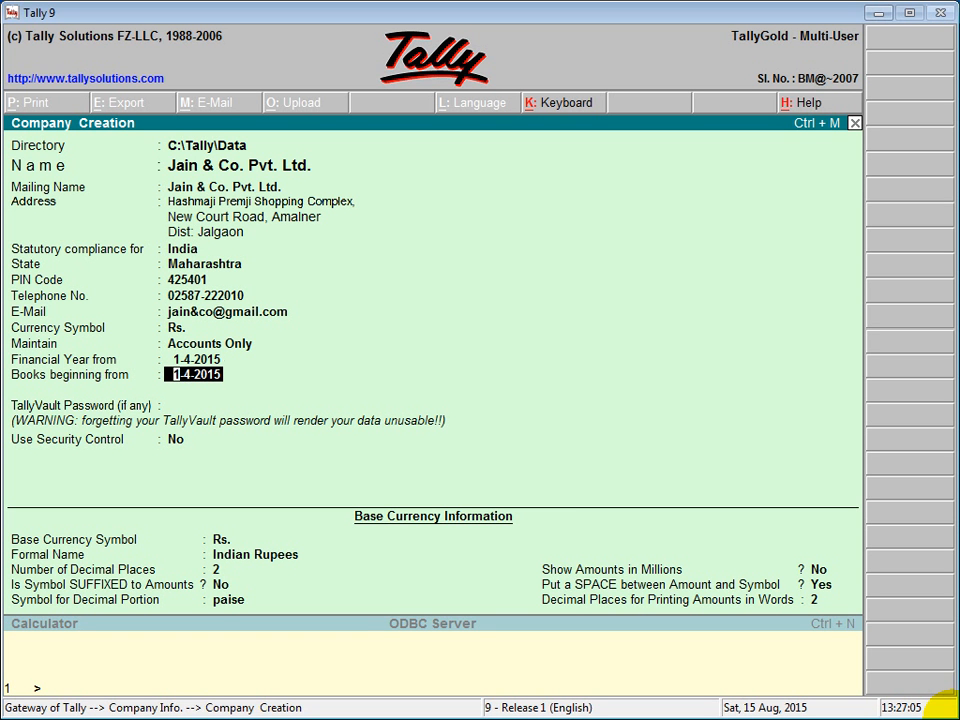
pyautogui.write('1.6.2015')
pyautogui.press('Return')
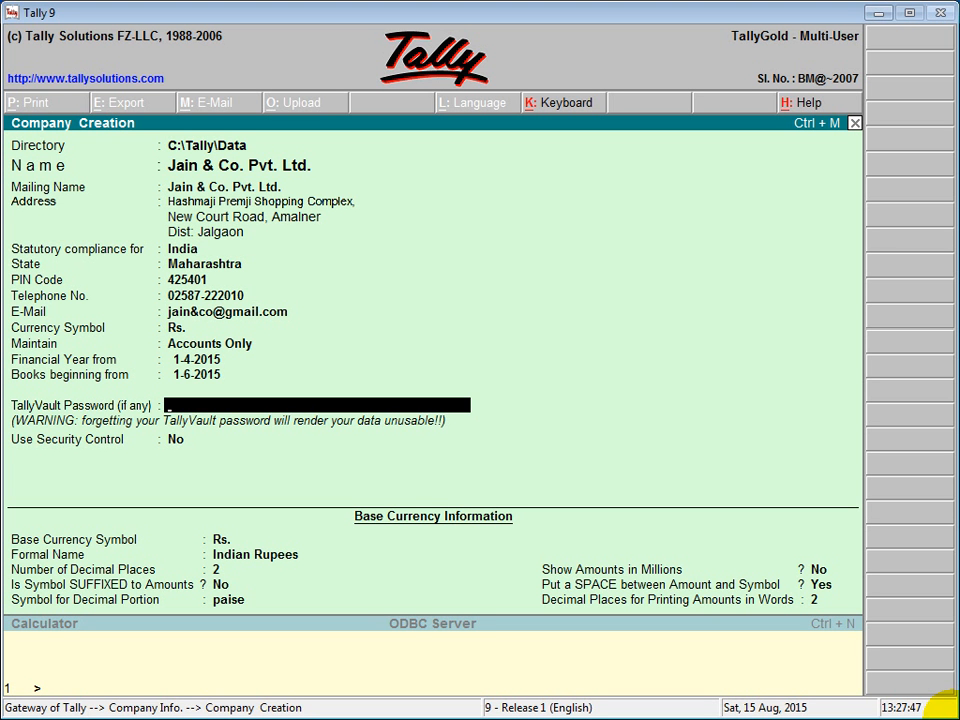
# - Leave the TallyVault password blank and set Use Security Control to Yes
pyautogui.press('Return')
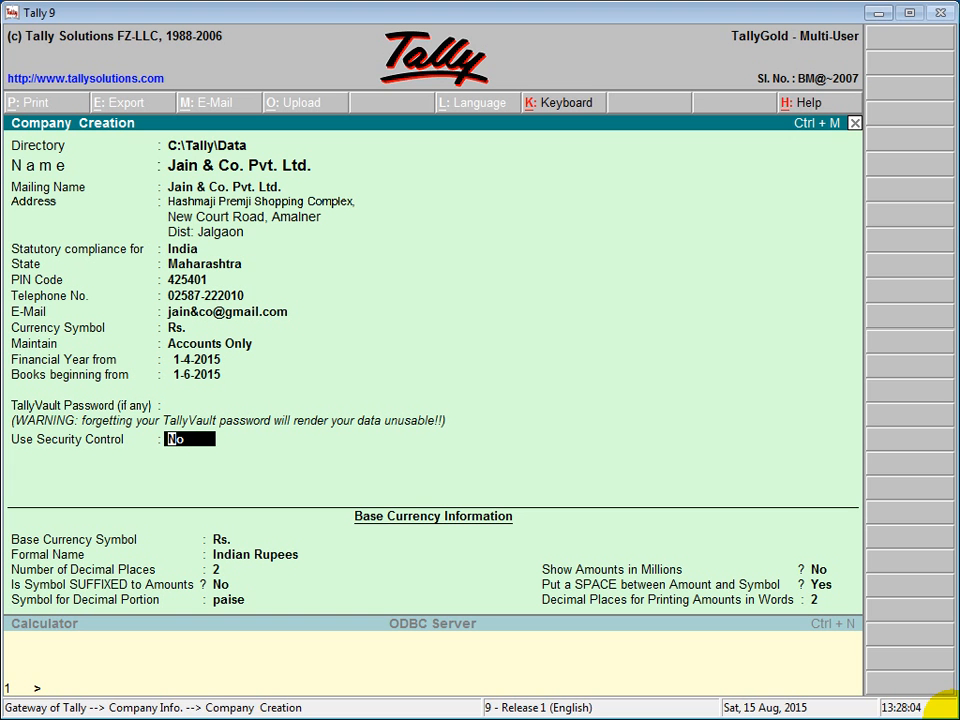
pyautogui.write('Yes')
pyautogui.press('Return')
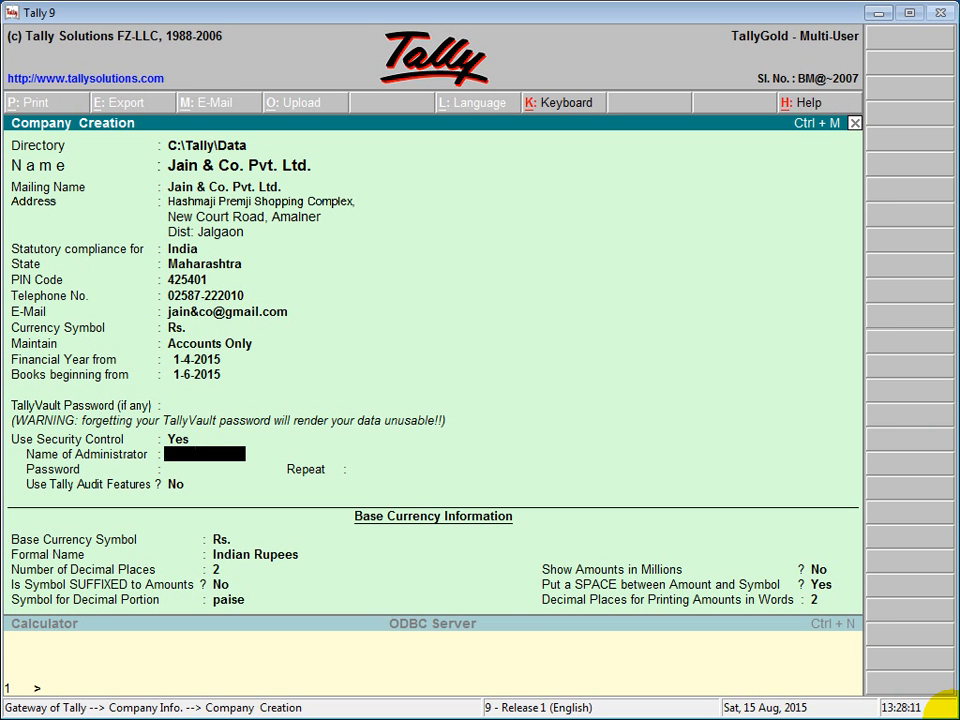
# - Enter the administrator's name, type the password and repeat it to confirm
pyautogui.write('Nikita')
pyautogui.press('Return')
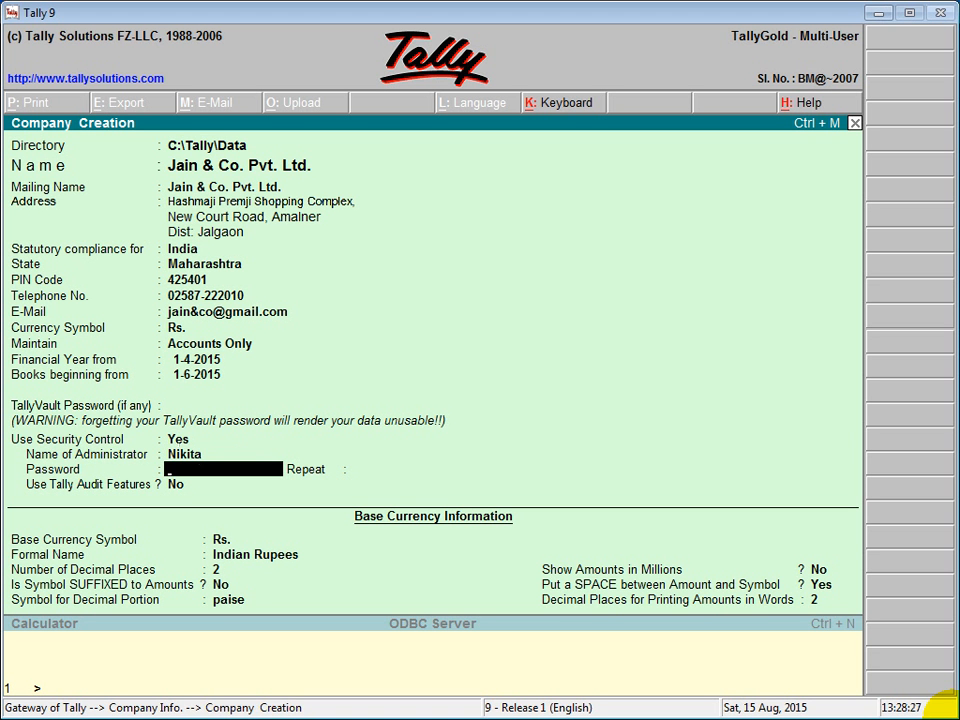
pyautogui.write('*')
pyautogui.write('*')
pyautogui.press('Return')
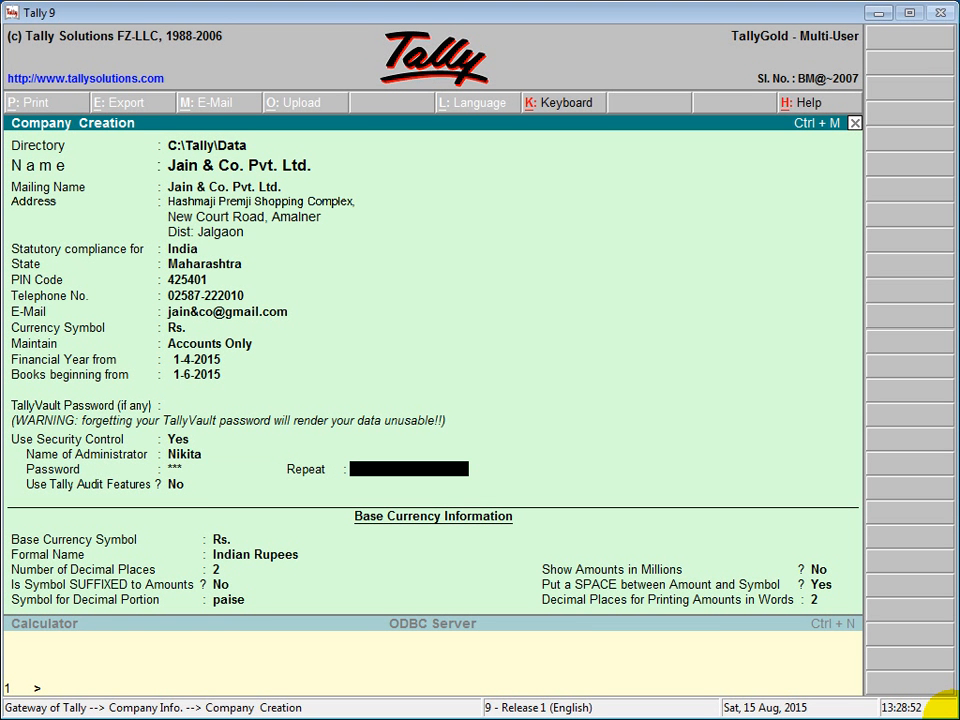
pyautogui.write('***')
pyautogui.press('Return')
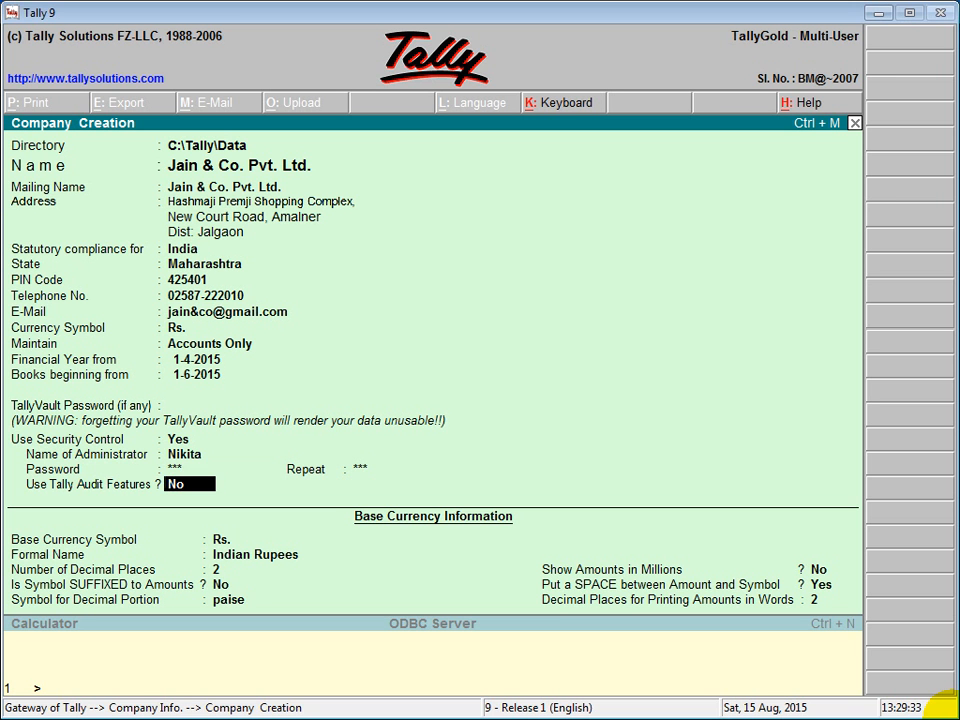
pyautogui.press('Return')
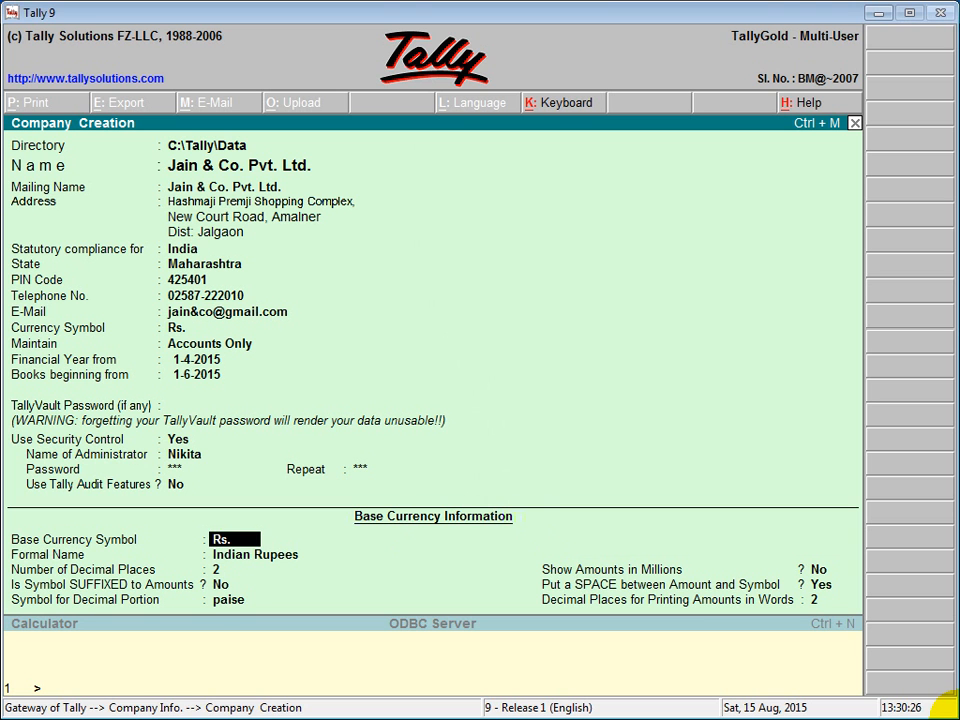
pyautogui.press('Return')
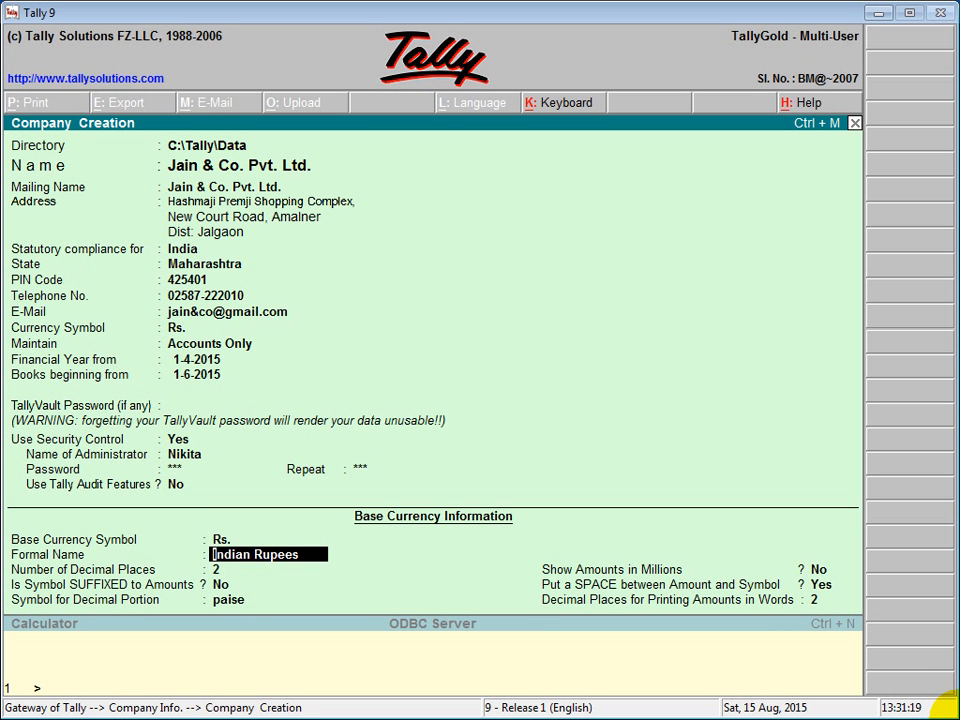
pyautogui.press('Return')
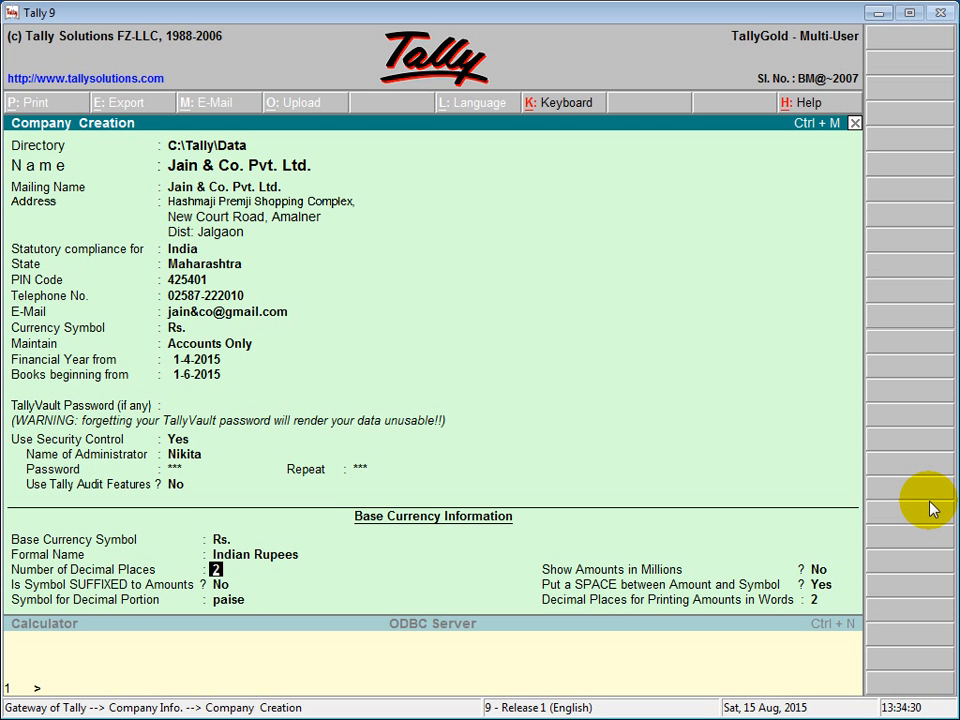
pyautogui.press('Return')
pyautogui.press('Return')
pyautogui.press('Return')
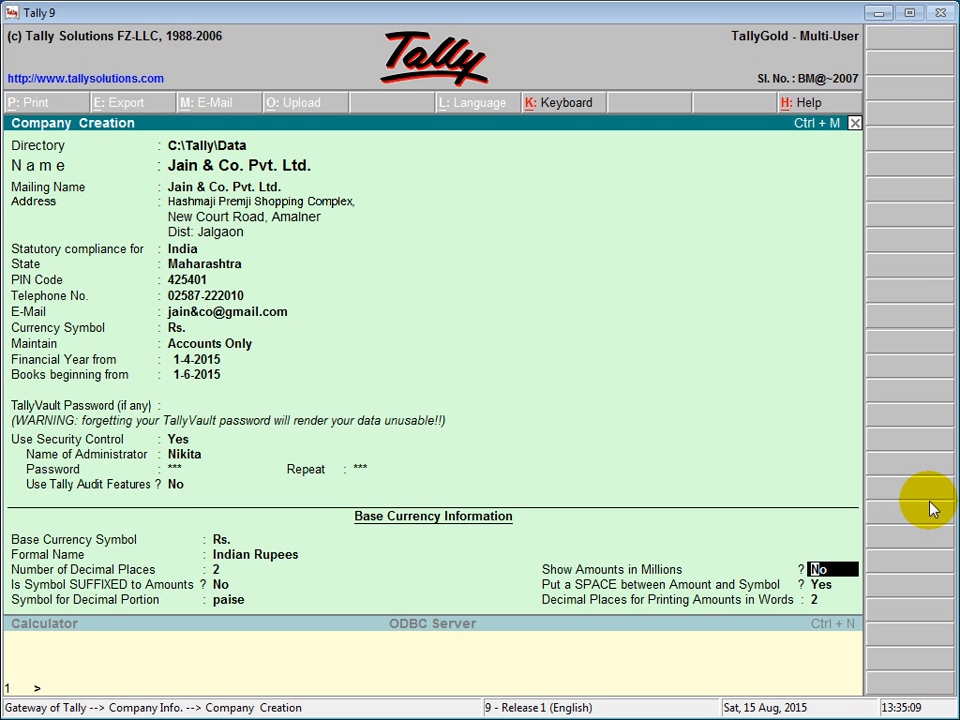
# - Keep defaults for amounts in millions, space before symbol and 2 decimal places in words
pyautogui.press('Return')
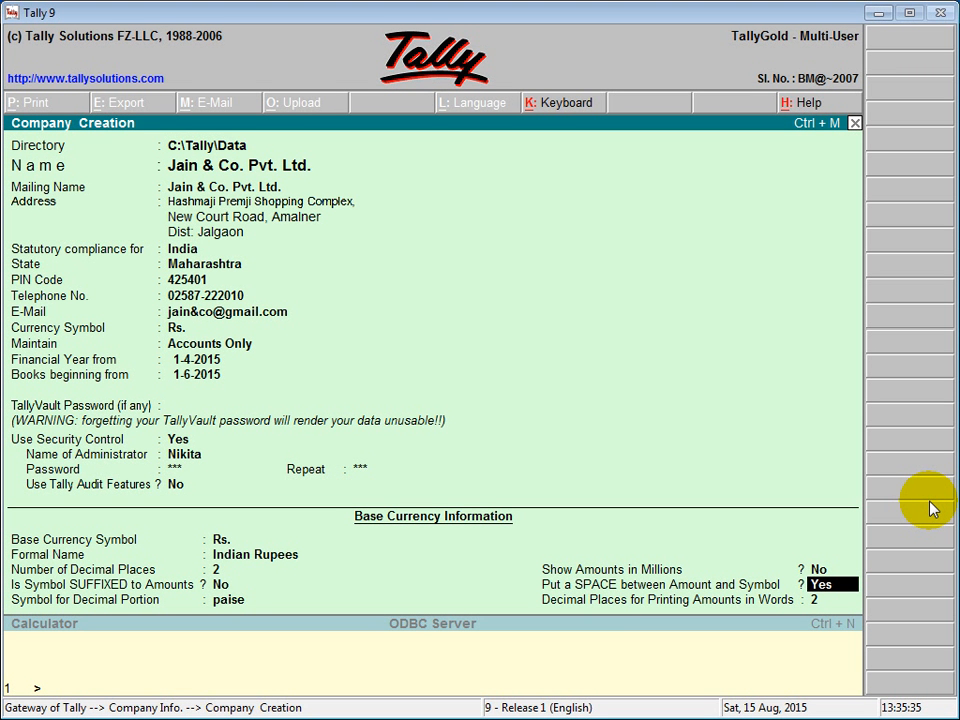
pyautogui.press('Return')
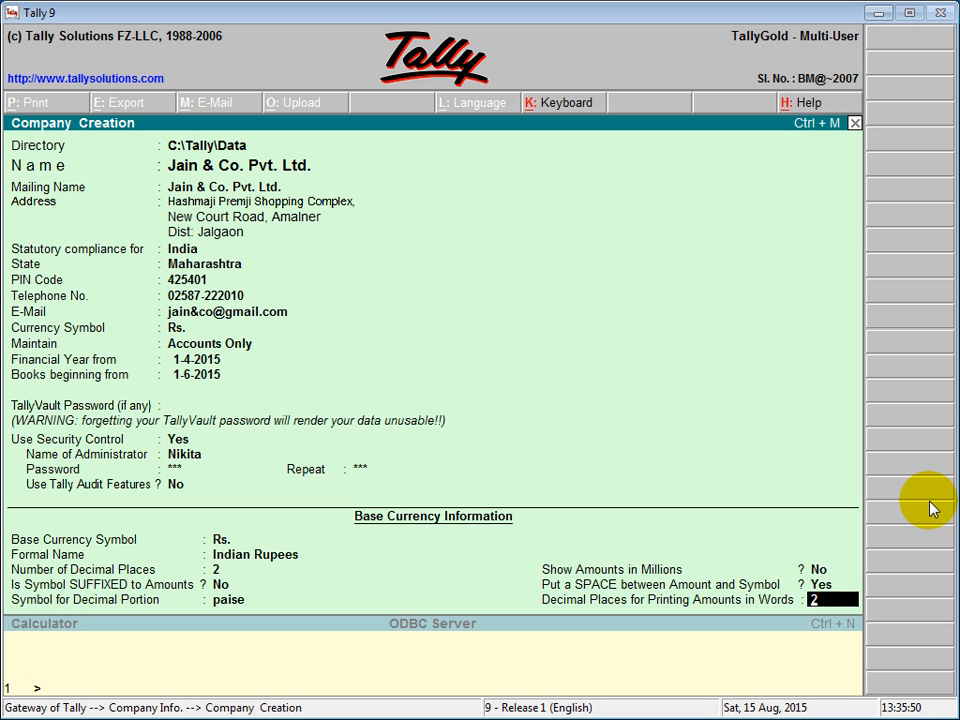
pyautogui.press('Return')
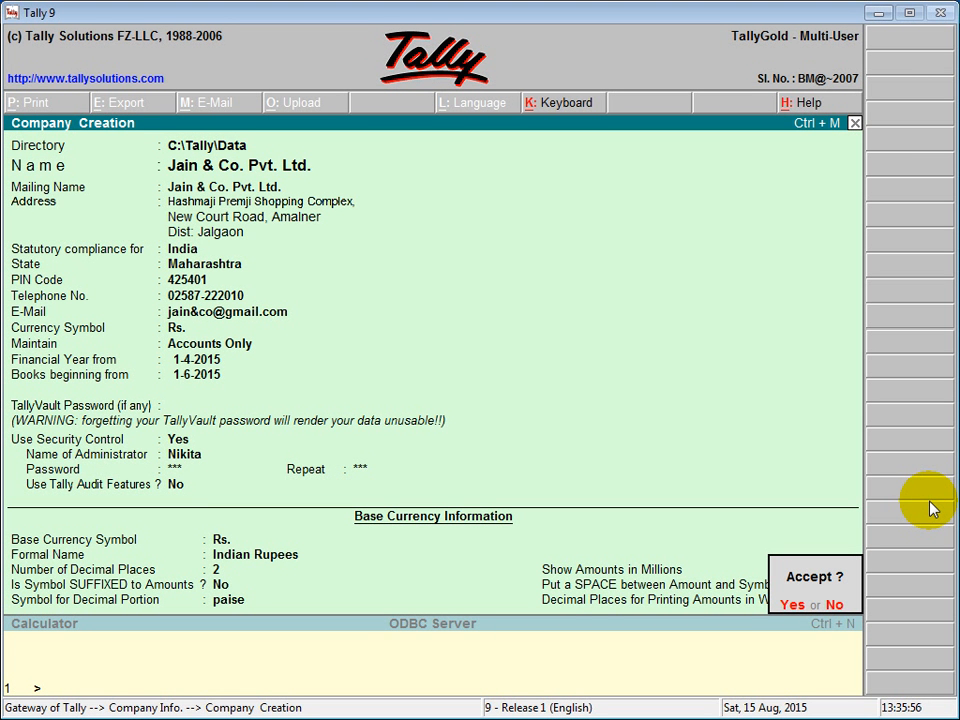
# - Accept the new Jain & Co. Pvt. Ltd. company and close the list of companies
pyautogui.click(793, 606)
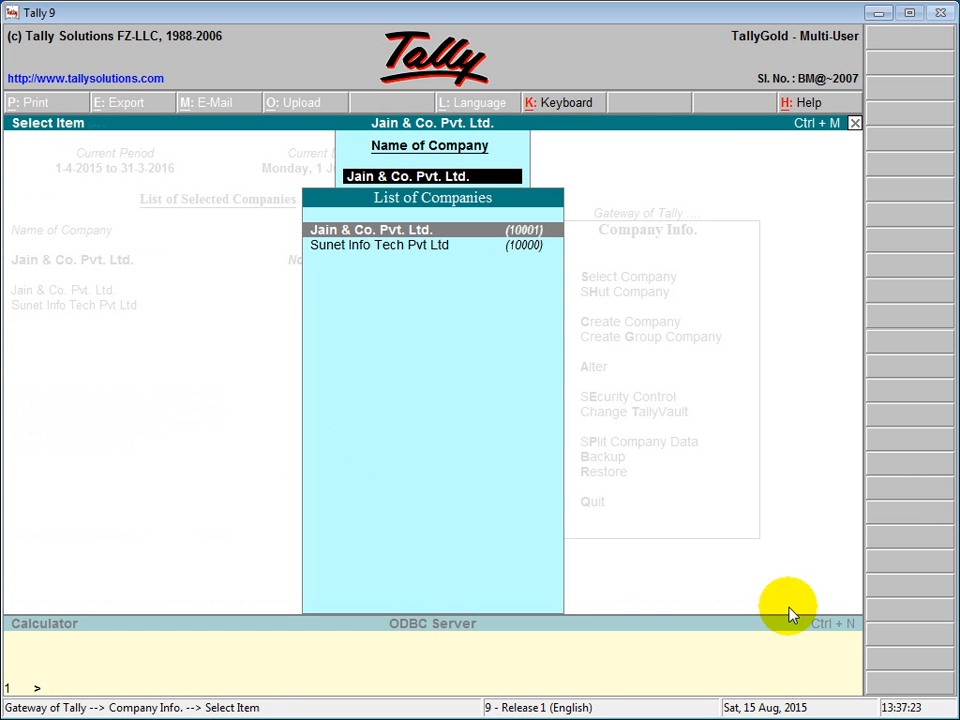
pyautogui.press('Escape')
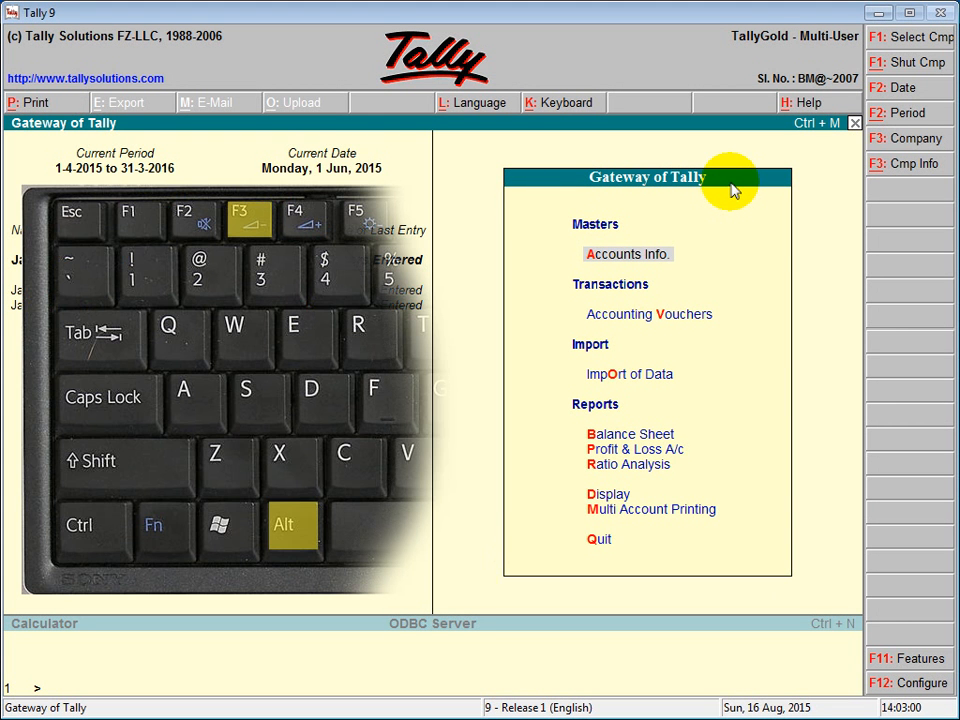
# - From Company Info (Alt+F3), choose Alter and select Jain & Co. Pvt. Ltd
pyautogui.hotkey('alt', 'F3')
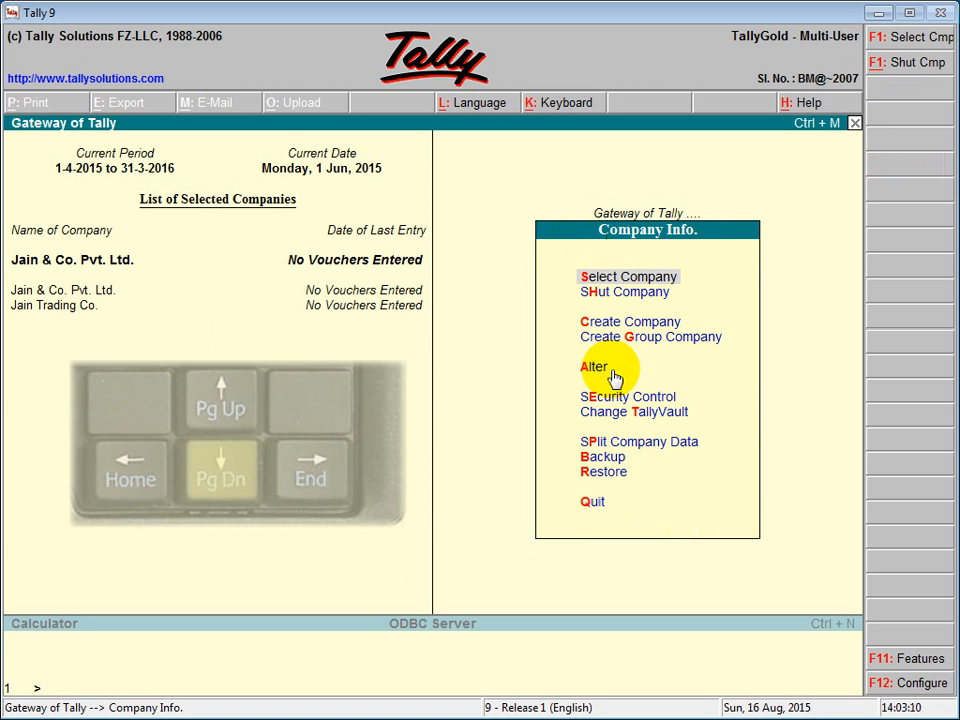
pyautogui.press('pagedown')
pyautogui.press('Down')
pyautogui.press('Down')
pyautogui.press('Down')
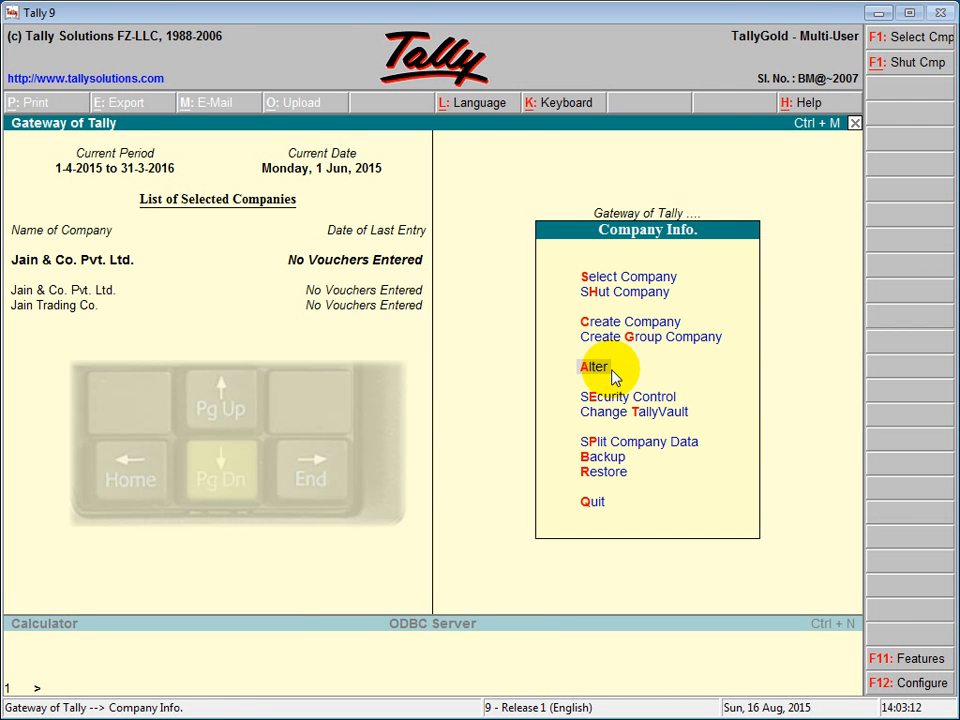
pyautogui.press('Return')
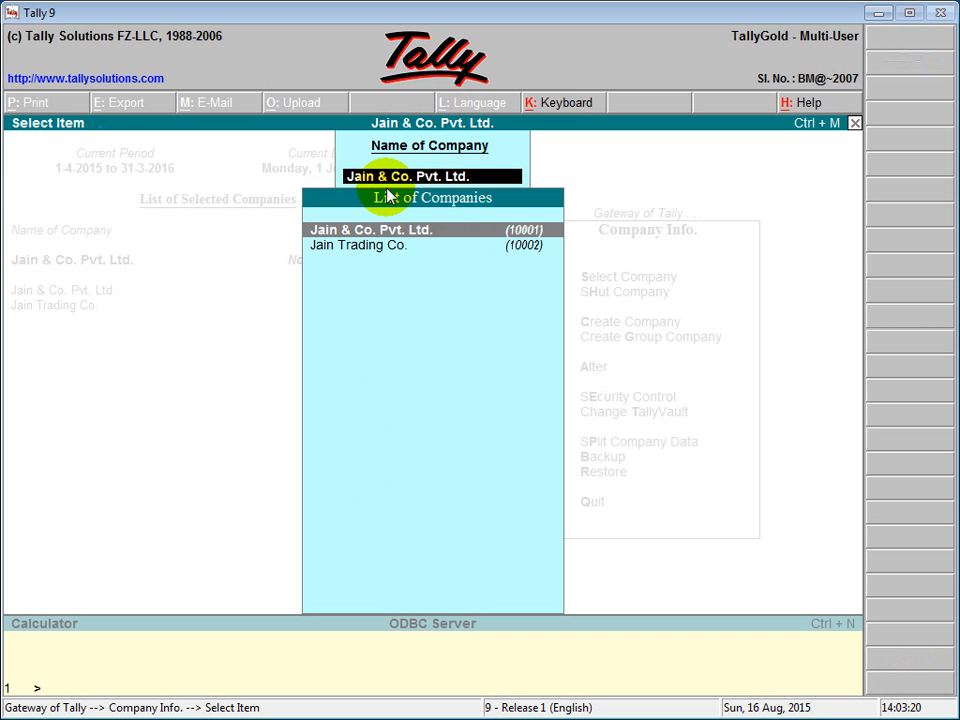
pyautogui.click(399, 232)
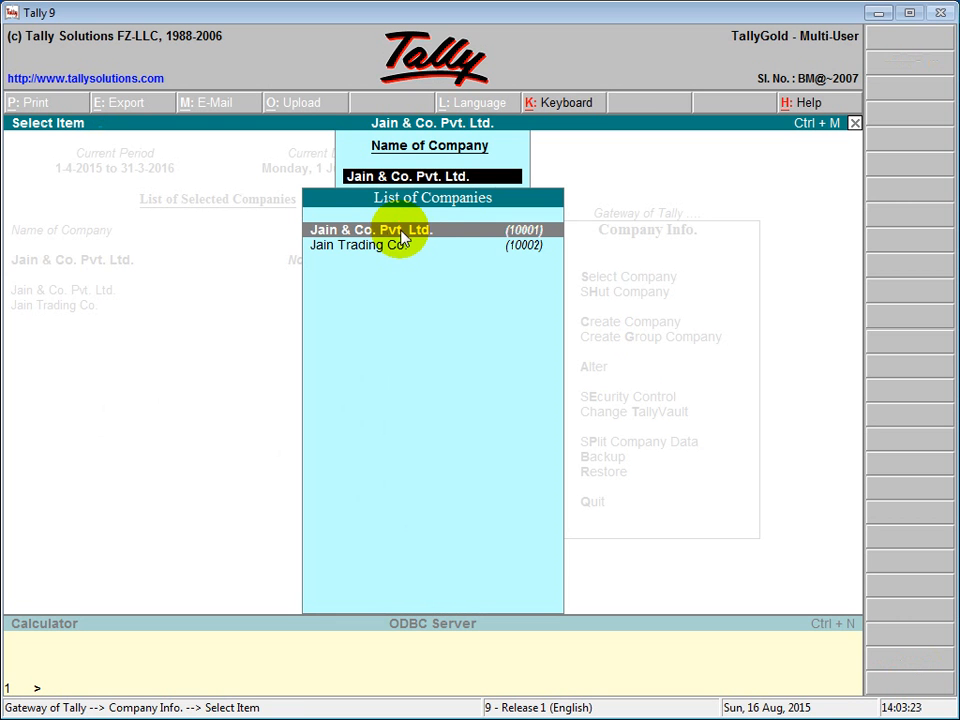
pyautogui.press('Return')
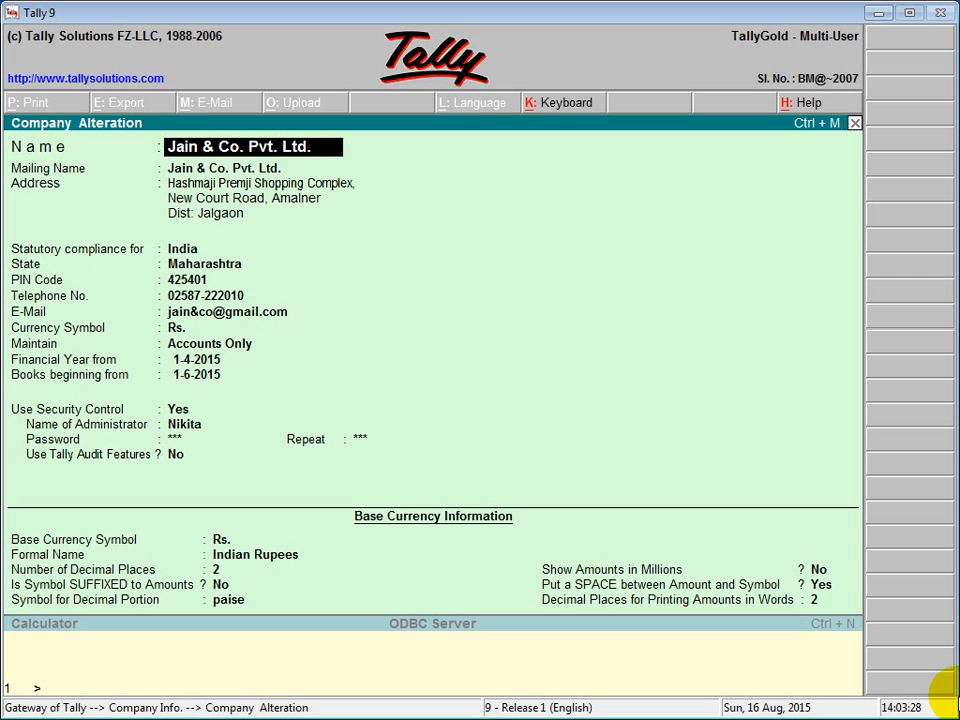
# - Set Use Security Control to No and enter the old password to confirm
pyautogui.press('Return')
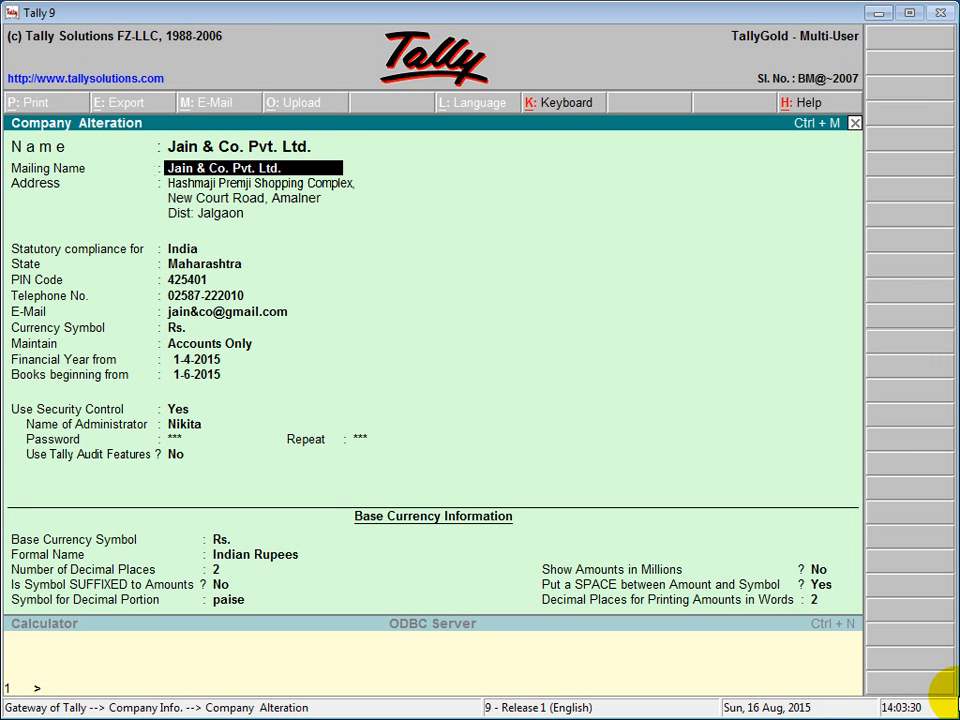
pyautogui.press('Return')
pyautogui.press('Return')
pyautogui.press('Return')
pyautogui.press('Return')
pyautogui.press('Return')
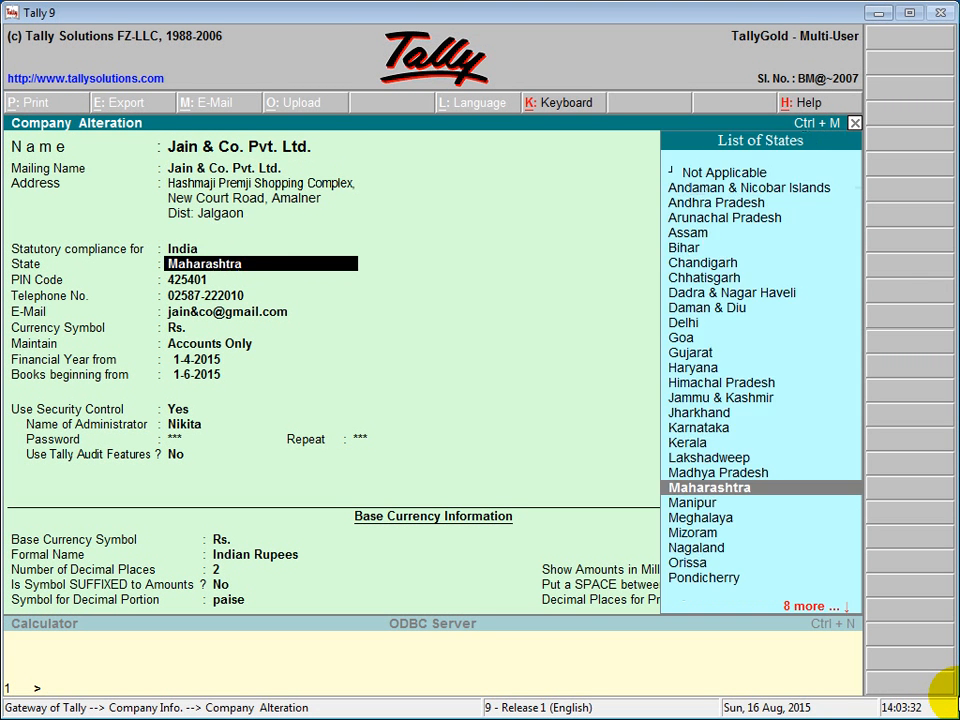
pyautogui.press('Return')
pyautogui.press('Return')
pyautogui.press('Return')
pyautogui.press('Return')
pyautogui.press('Return')
pyautogui.press('Return')
pyautogui.press('Return')
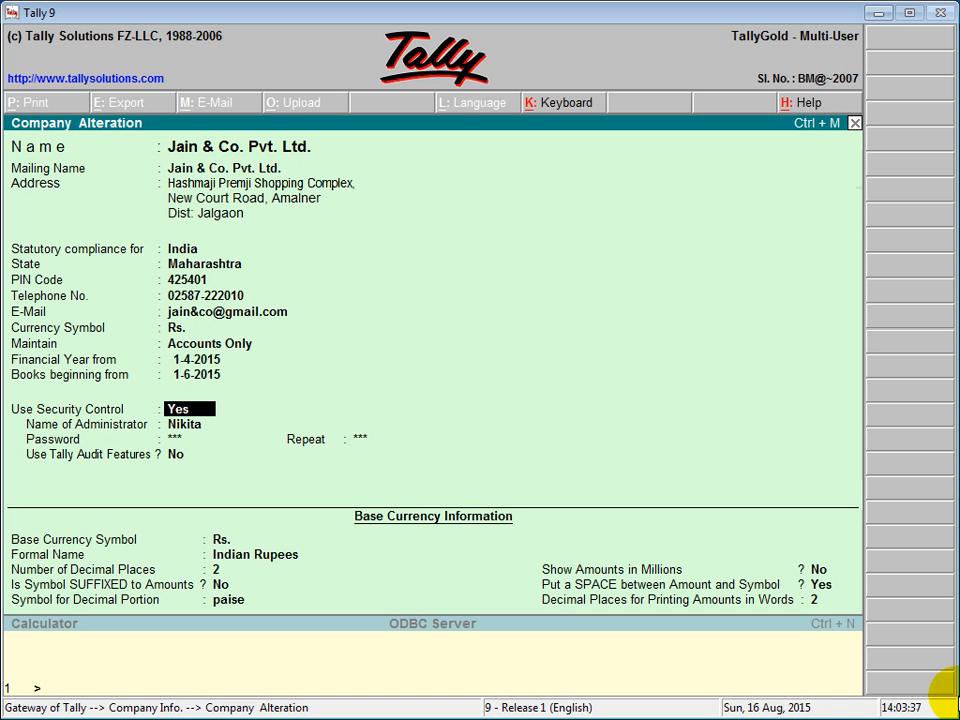
pyautogui.write('no')
pyautogui.press('Return')
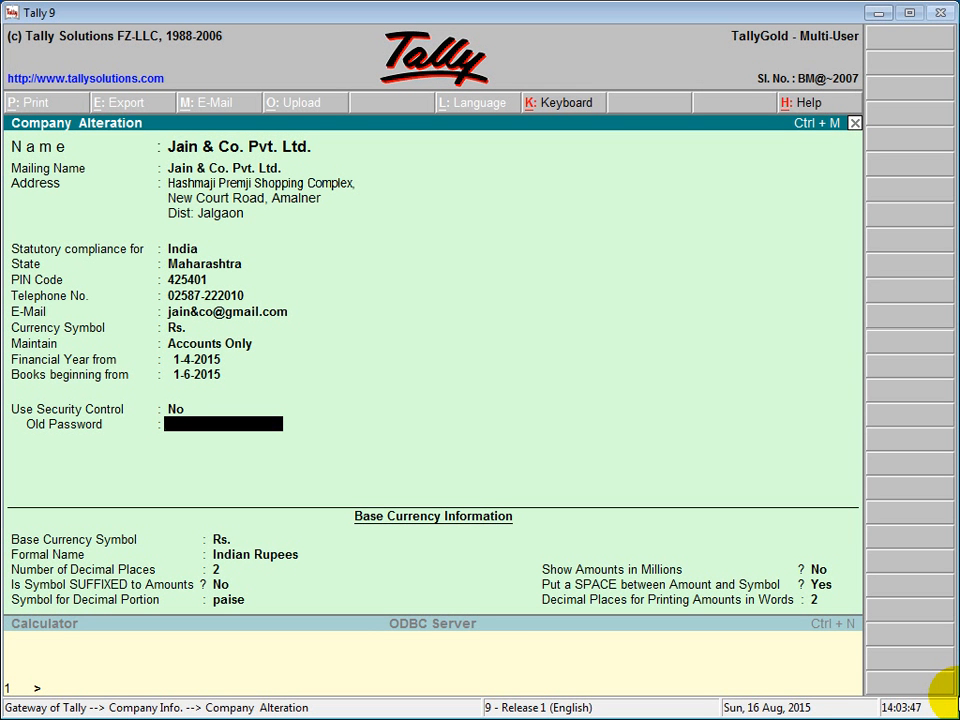
pyautogui.write('**')
# - Keep the base currency settings unchanged and accept the company alteration
pyautogui.press('Return')
pyautogui.press('Return')
pyautogui.press('Return')
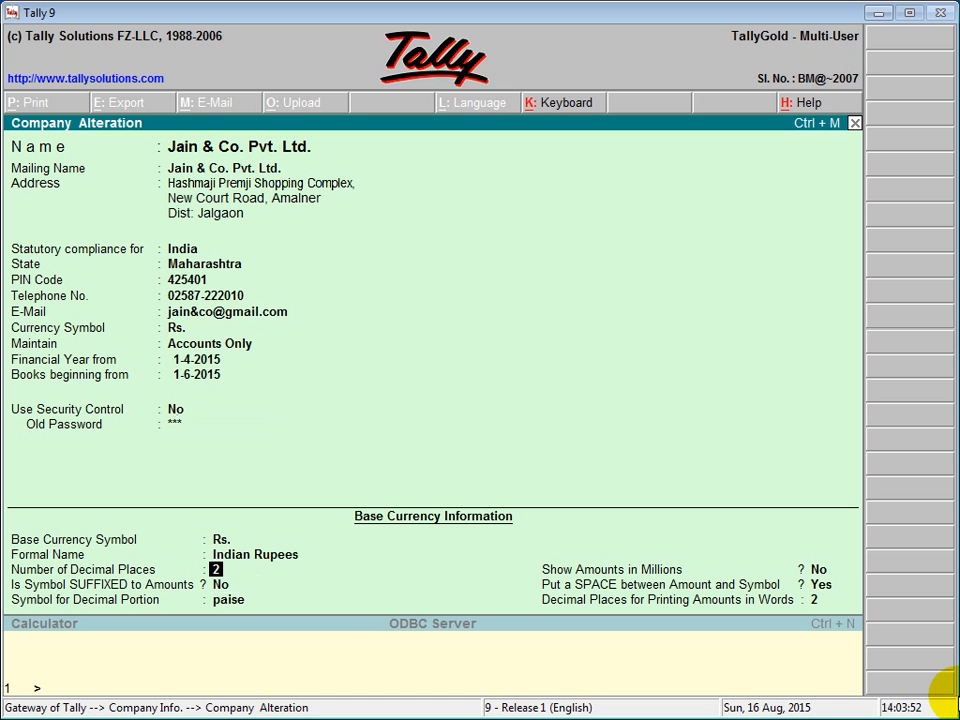
pyautogui.press('Return')
pyautogui.press('Return')
pyautogui.press('Return')
pyautogui.press('Return')
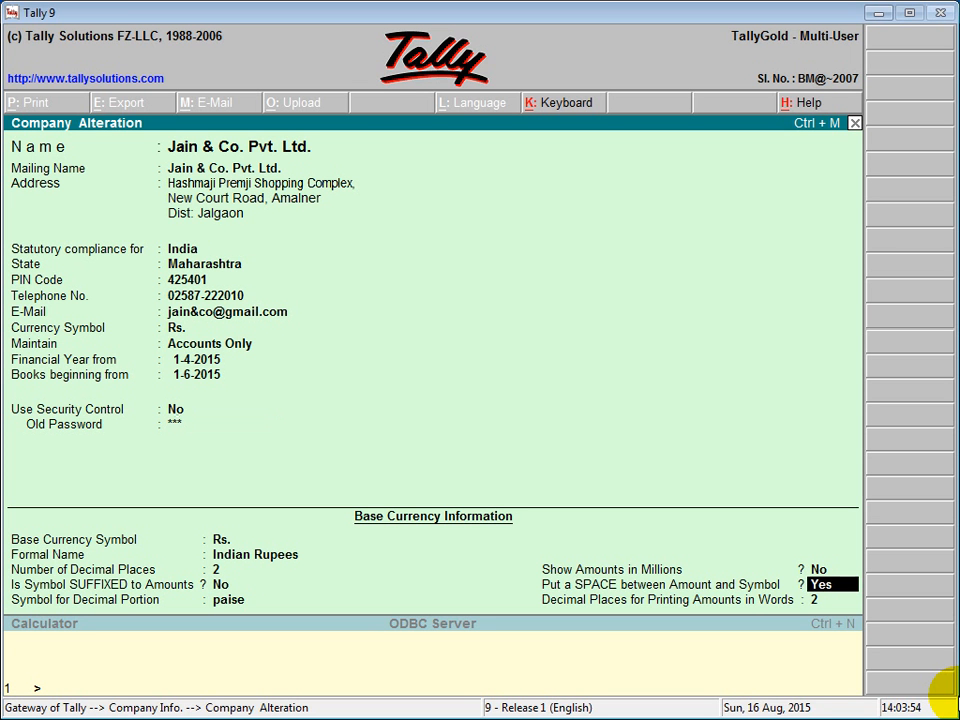
pyautogui.press('Return')
pyautogui.press('Return')
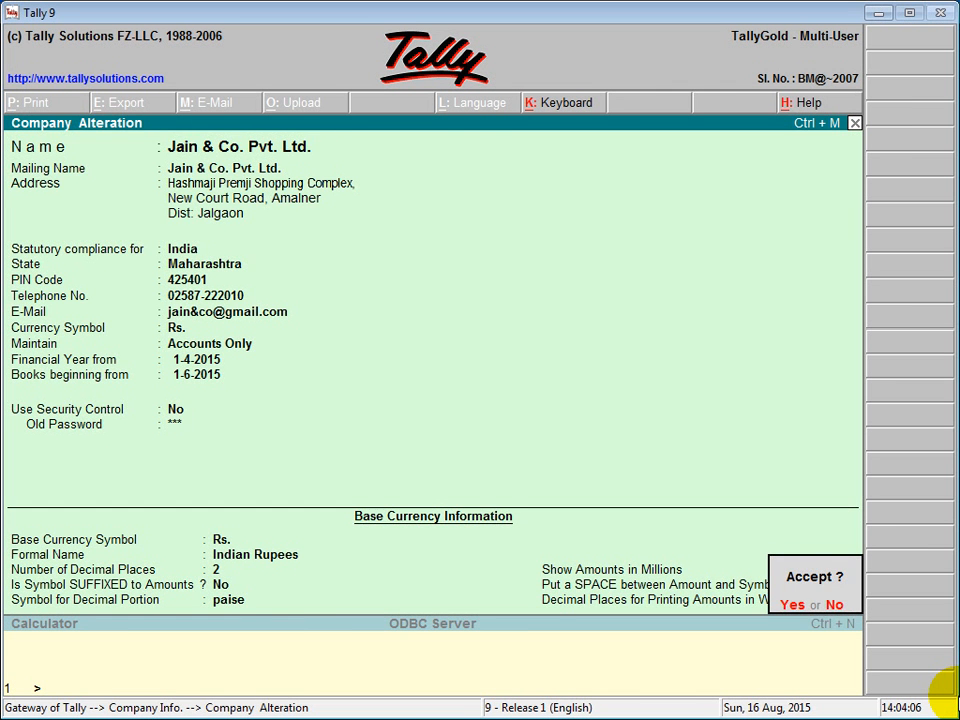
pyautogui.press('Return')
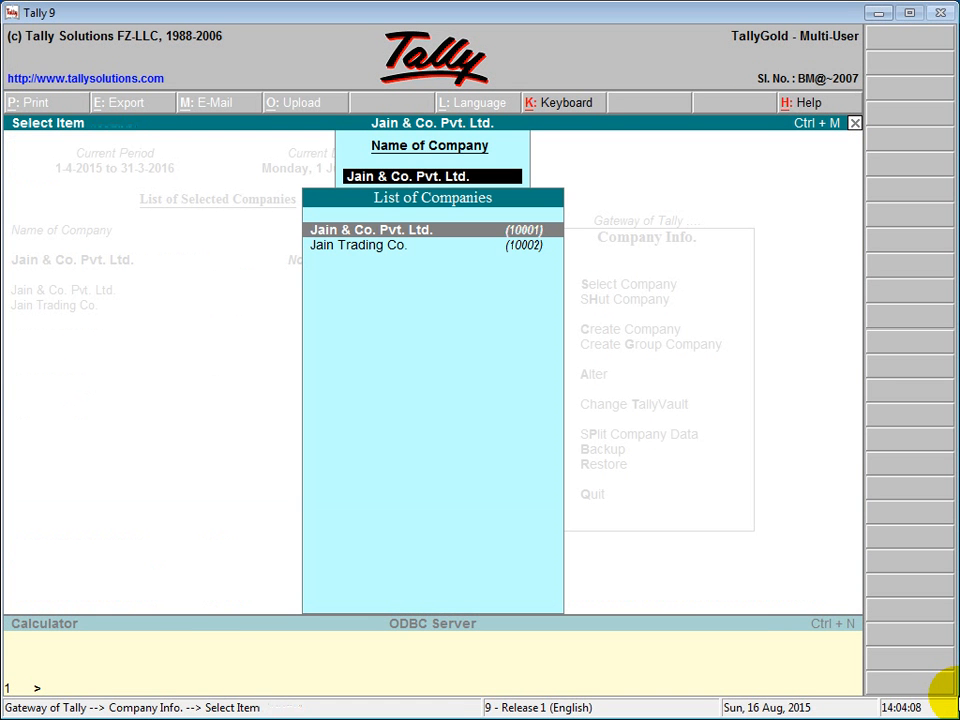